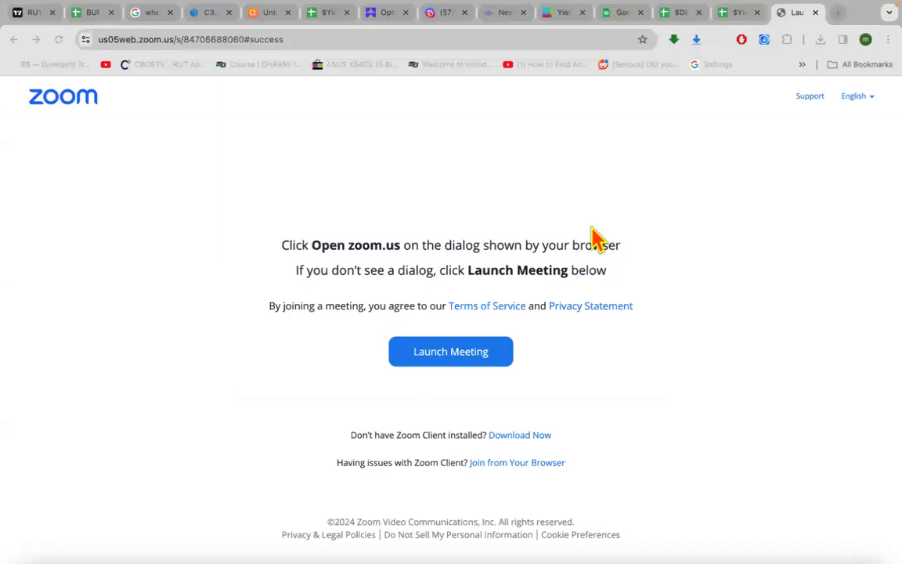
Switch to the $DEFIANCE spreadsheet and examine the latest option trade rows on the $JEPY sheet.
{"action": "left_click", "coordinate": [679, 13]}
{"action": "scroll", "coordinate": [566, 288], "scroll_direction": "up", "scroll_amount": 2}
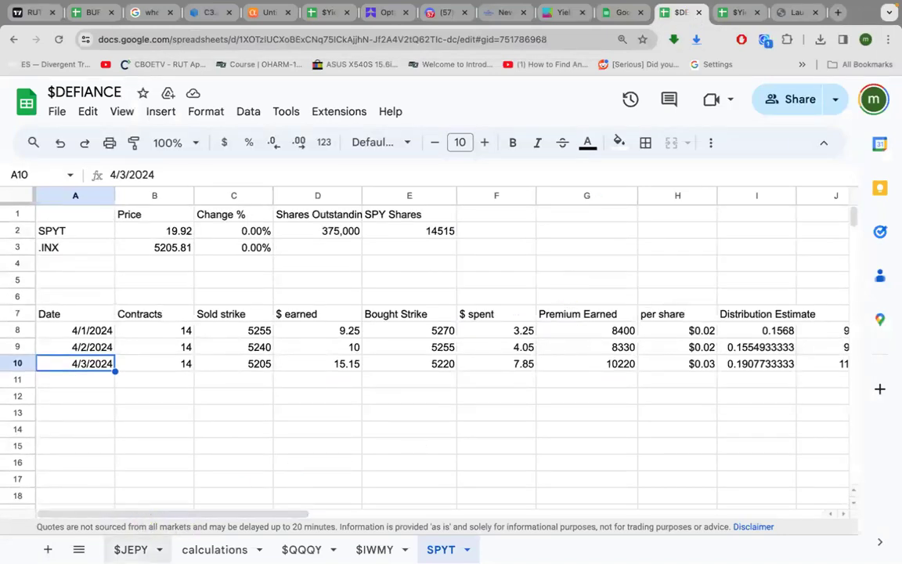
{"action": "left_click", "coordinate": [130, 549]}
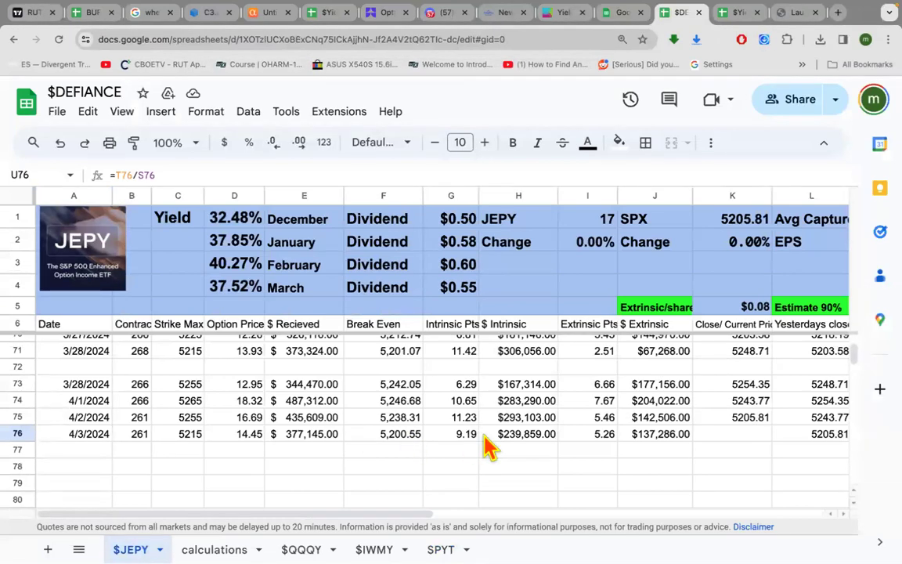
{"action": "scroll", "coordinate": [391, 447], "scroll_direction": "down", "scroll_amount": 1}
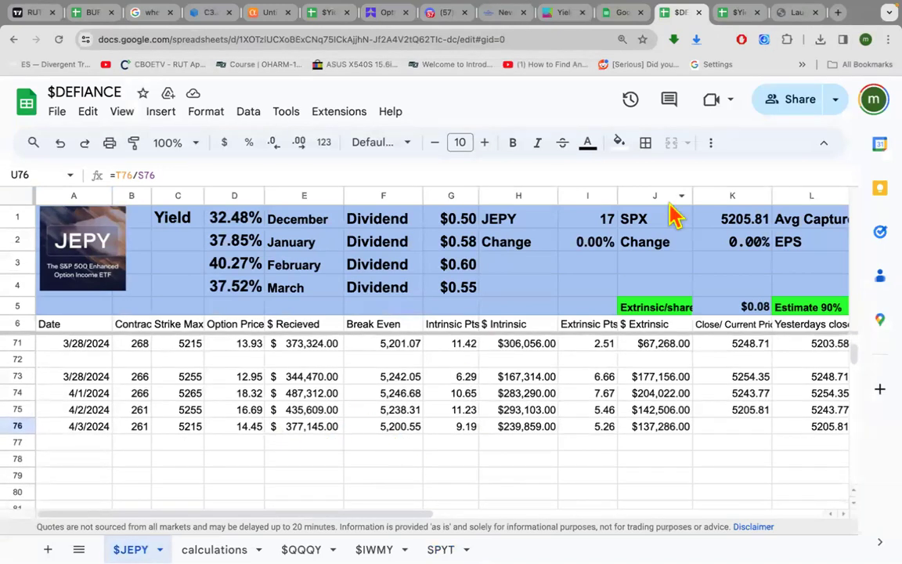
{"action": "left_click", "coordinate": [792, 16]}
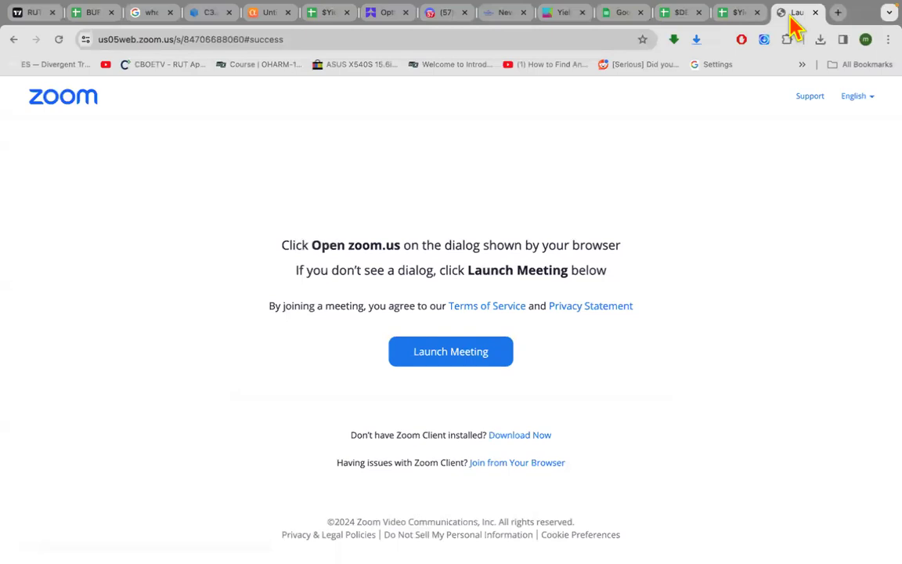
{"action": "left_click", "coordinate": [682, 17]}
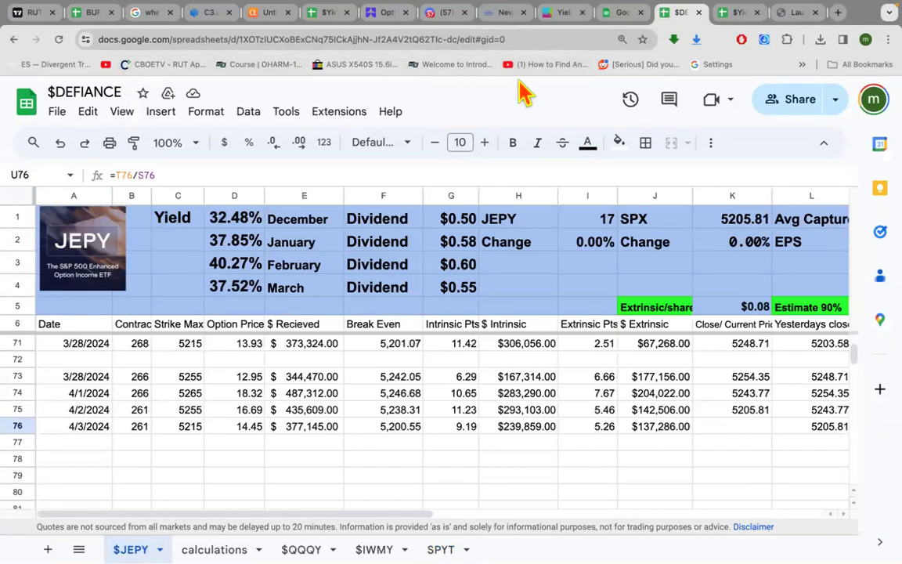
Open defianceetfs.com in a new browser tab and go to the Top Holdings of the QQQY fund.
{"action": "left_click", "coordinate": [840, 14]}
{"action": "left_click", "coordinate": [554, 39]}
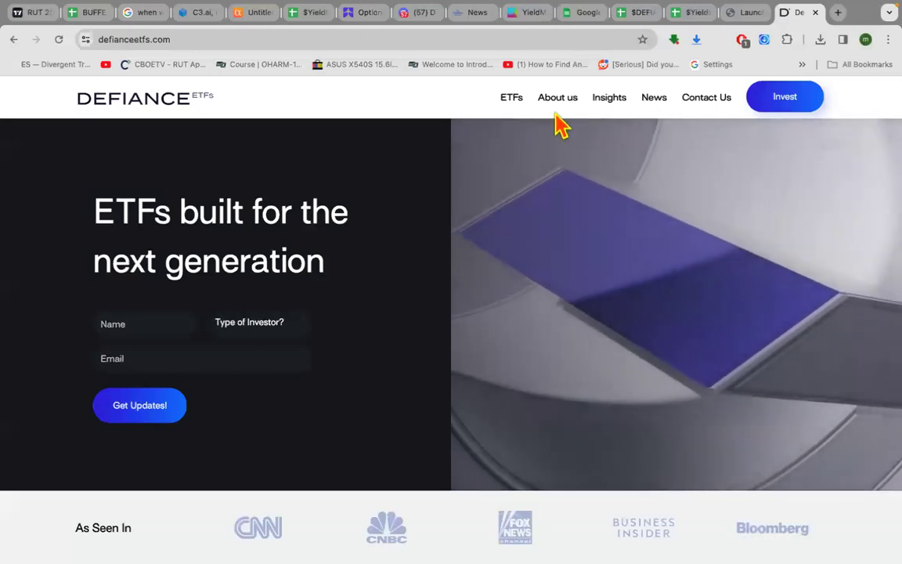
{"action": "left_click", "coordinate": [511, 102]}
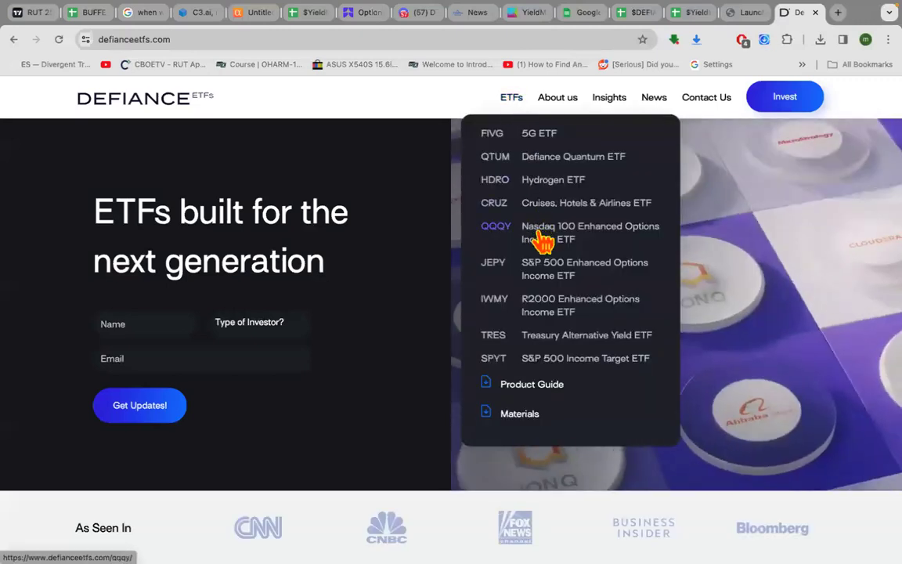
{"action": "left_click", "coordinate": [543, 237]}
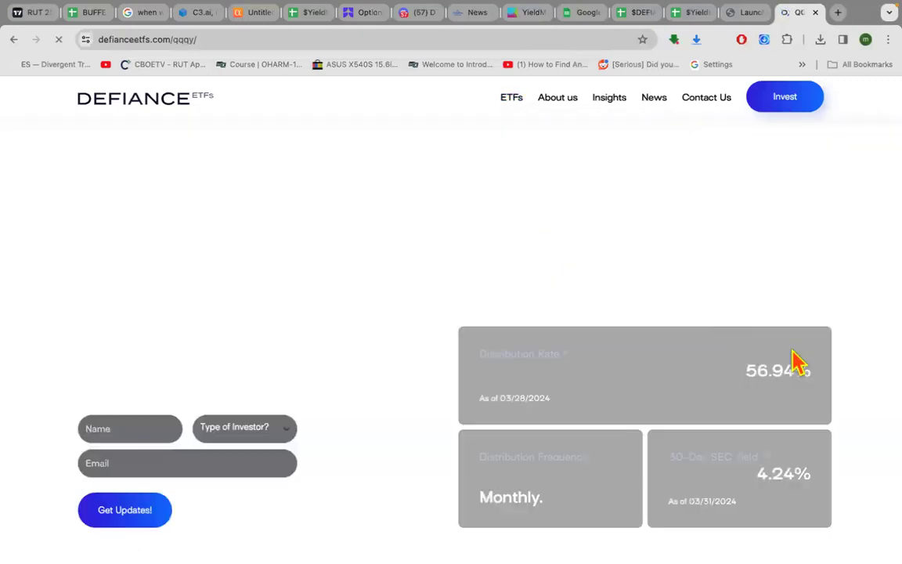
{"action": "scroll", "coordinate": [791, 362], "scroll_direction": "down", "scroll_amount": 5}
{"action": "scroll", "coordinate": [791, 363], "scroll_direction": "down", "scroll_amount": 15}
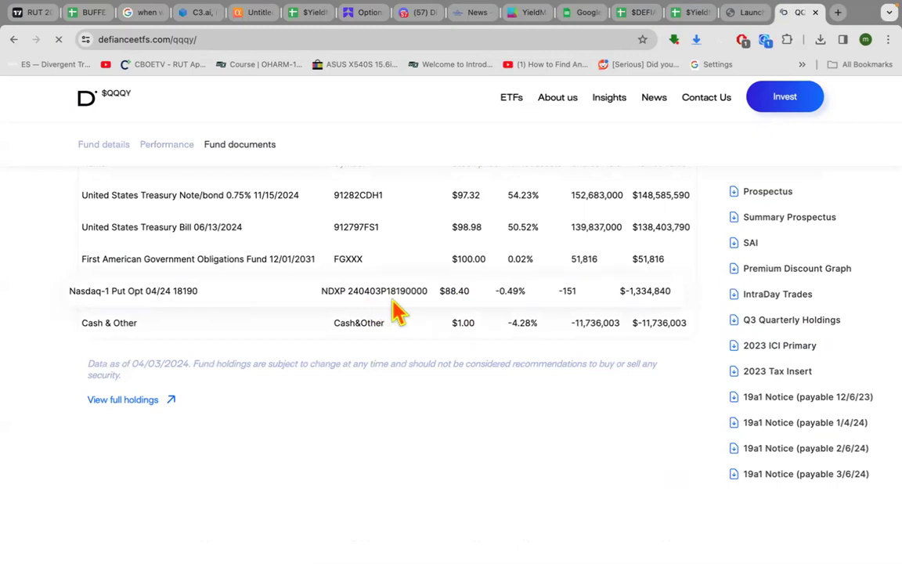
Download QQQY's IntraDay Trades file, read its trades in TextEdit, close it and review the fund's Top Holdings.
{"action": "left_click", "coordinate": [751, 301]}
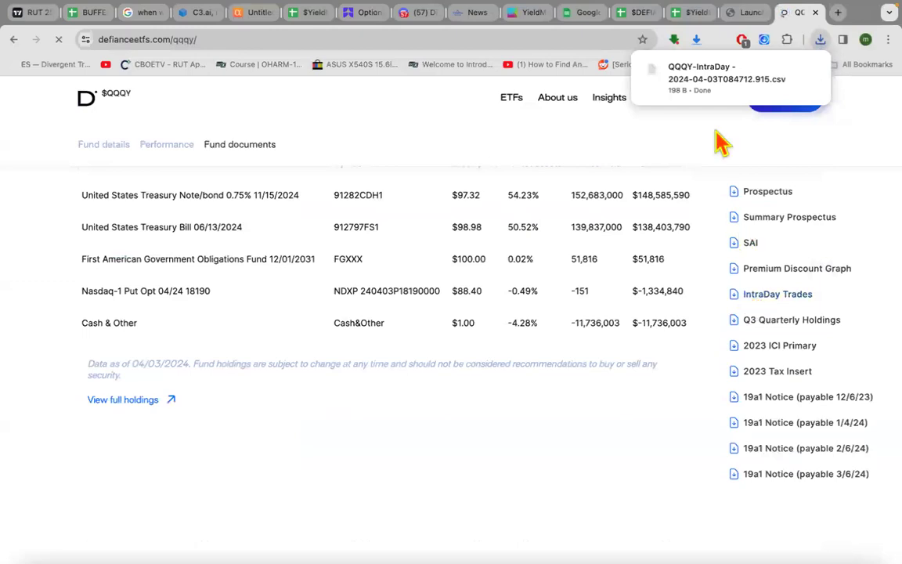
{"action": "left_click", "coordinate": [708, 93]}
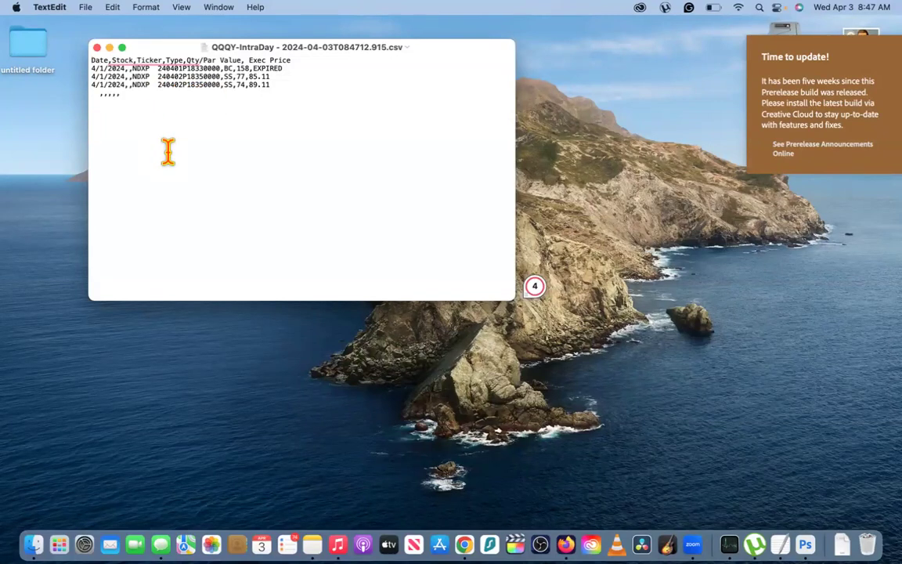
{"action": "left_click", "coordinate": [97, 48]}
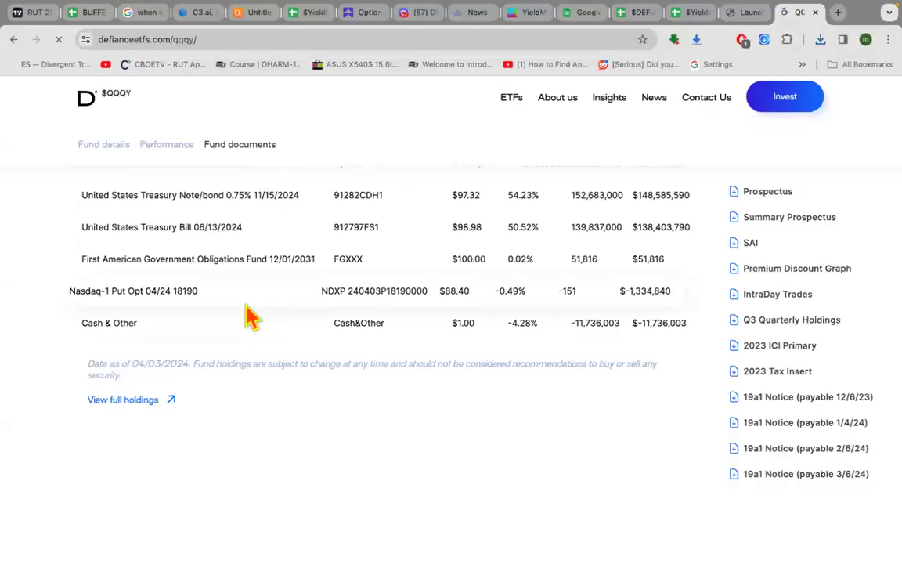
{"action": "scroll", "coordinate": [376, 299], "scroll_direction": "up", "scroll_amount": 15}
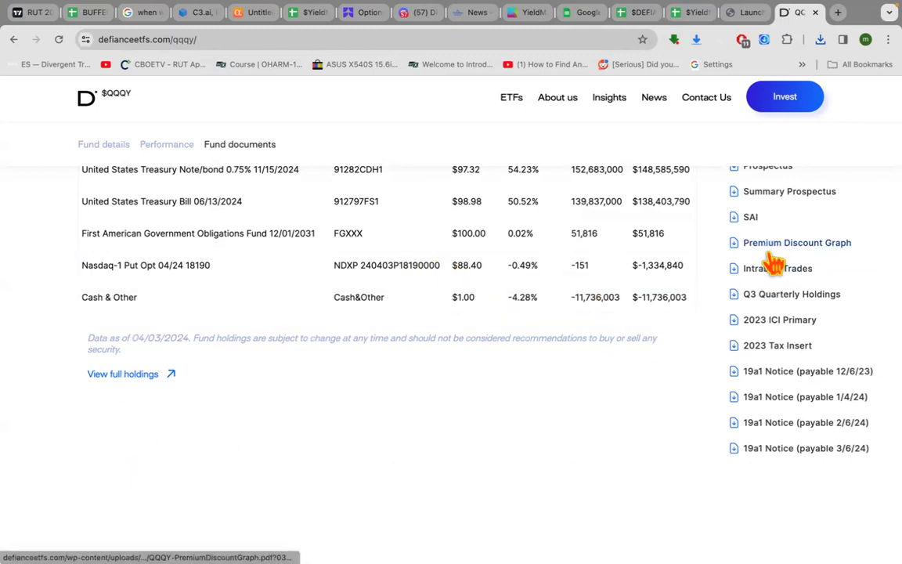
{"action": "scroll", "coordinate": [773, 274], "scroll_direction": "up", "scroll_amount": 2}
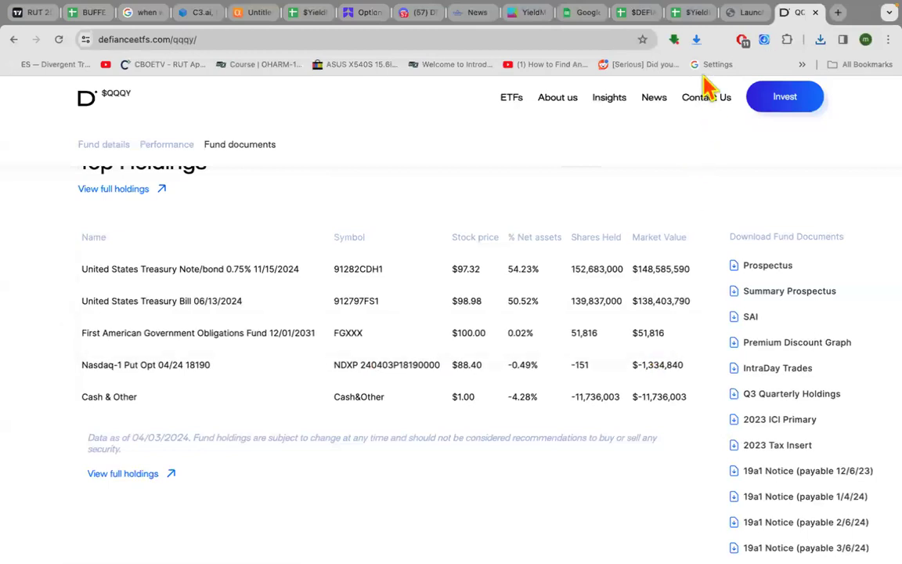
Switch to the TradingView chart and load the S&P 500 index with the symbol SPX.
{"action": "left_click", "coordinate": [638, 14]}
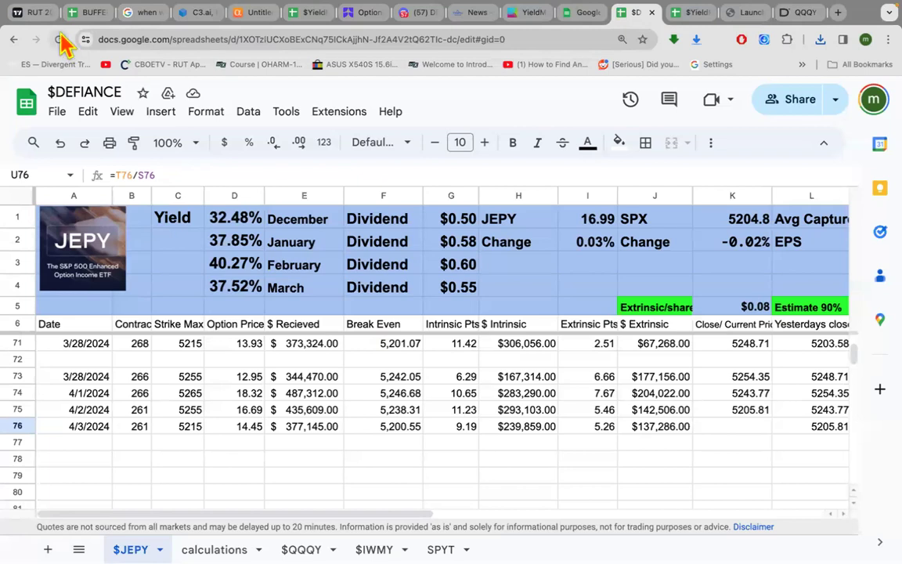
{"action": "left_click", "coordinate": [35, 12]}
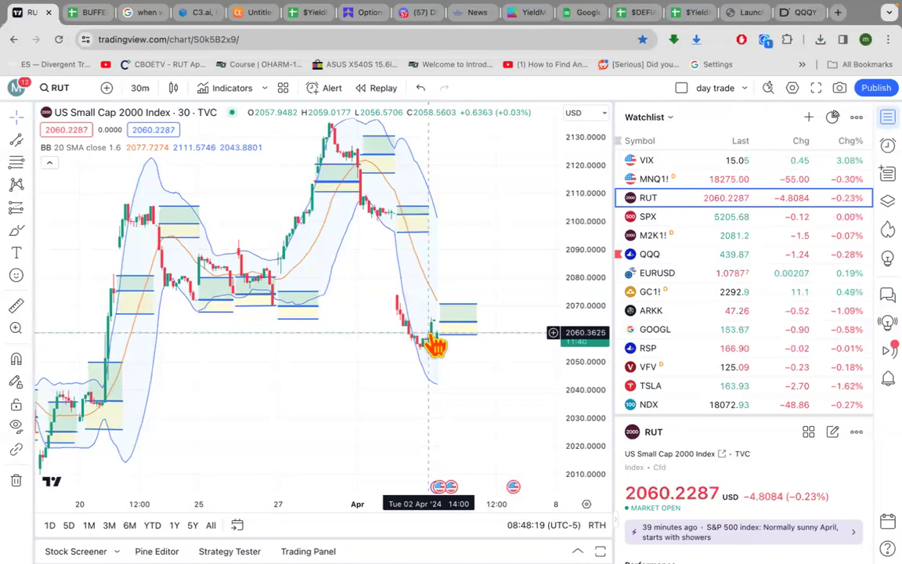
{"action": "left_click", "coordinate": [66, 89]}
{"action": "type", "text": "SPX"}
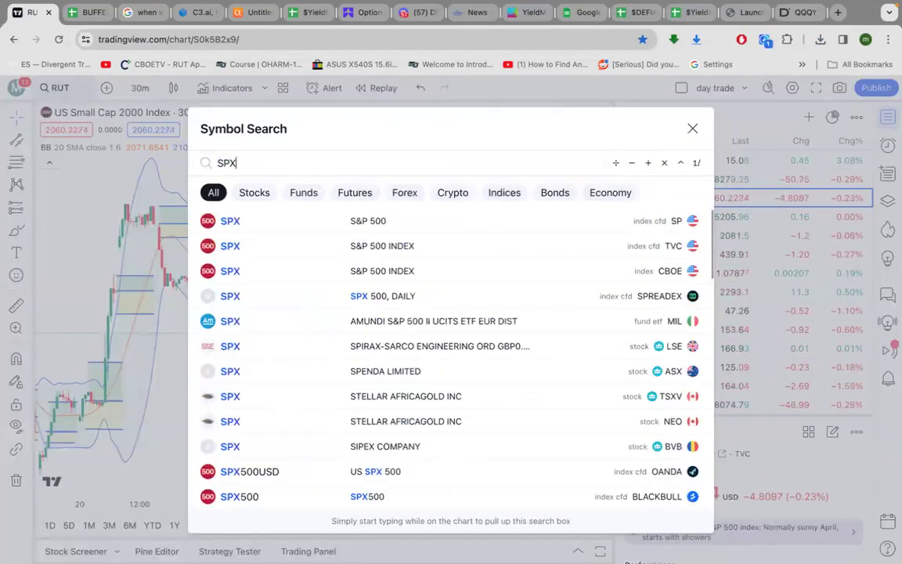
{"action": "key", "text": "Return"}
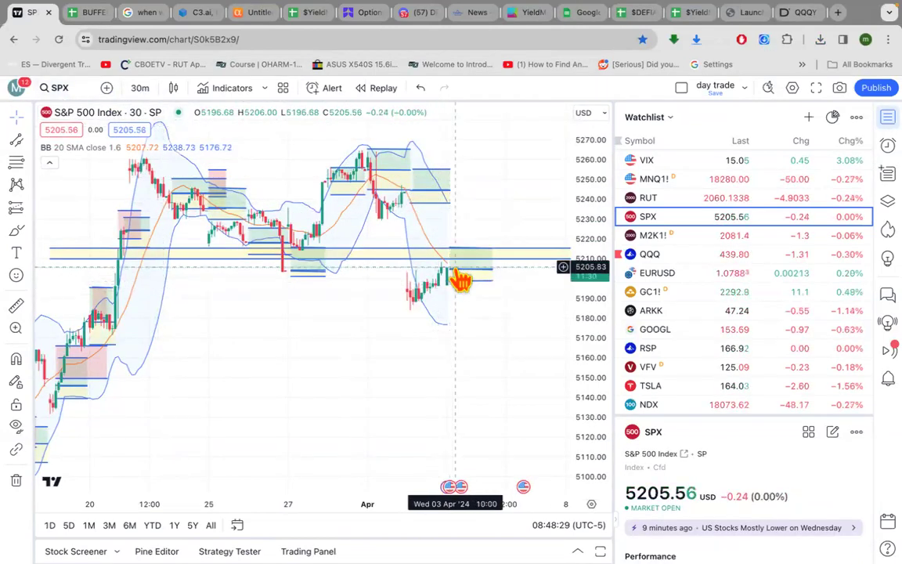
Change the chart symbol to NDX to examine the Nasdaq 100 index.
{"action": "left_click", "coordinate": [63, 89]}
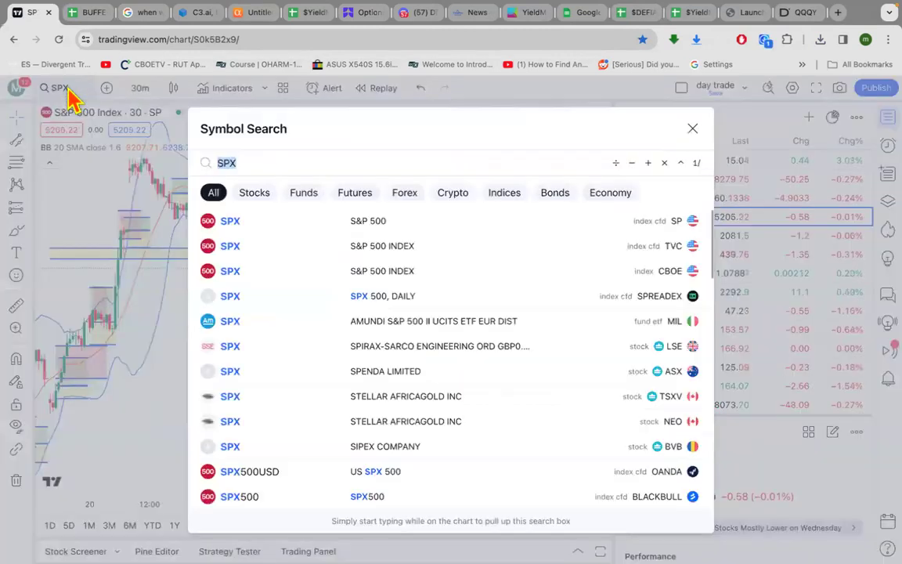
{"action": "type", "text": "NDX"}
{"action": "key", "text": "Return"}
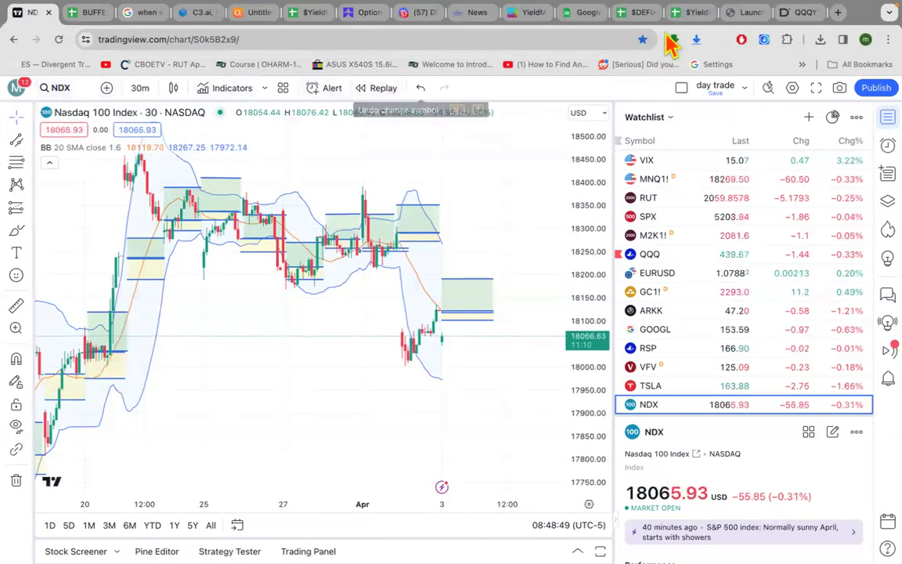
Return to the $DEFIANCE spreadsheet and compare the newest rows' prices and realized profit on the $JEPY and $QQQY sheets.
{"action": "left_click", "coordinate": [630, 13]}
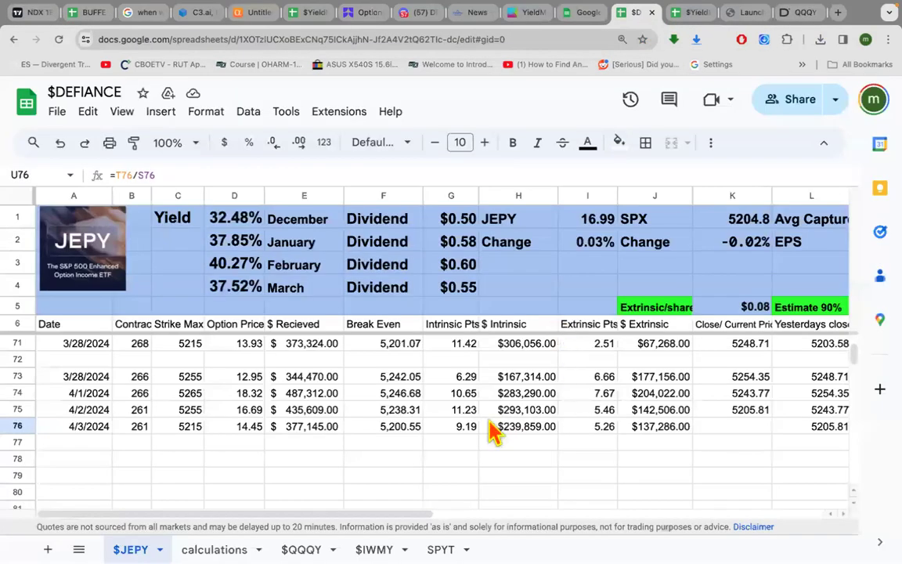
{"action": "scroll", "coordinate": [493, 431], "scroll_direction": "right", "scroll_amount": 10}
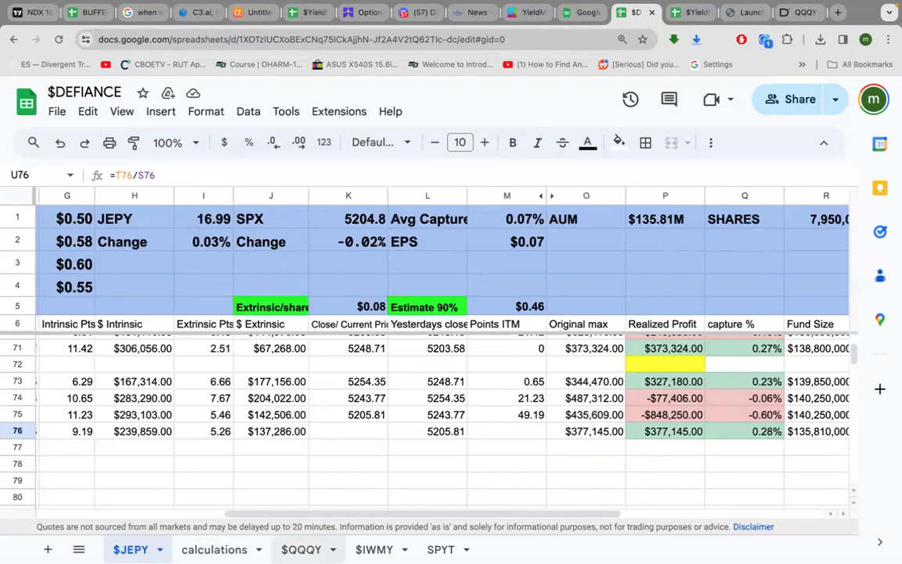
{"action": "left_click", "coordinate": [301, 549]}
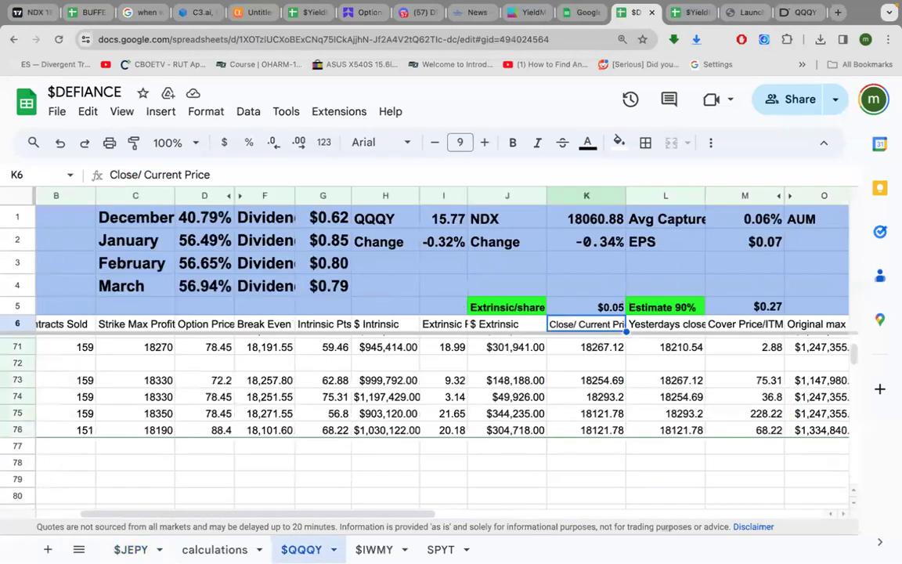
{"action": "scroll", "coordinate": [466, 462], "scroll_direction": "right", "scroll_amount": 5}
{"action": "scroll", "coordinate": [466, 462], "scroll_direction": "down", "scroll_amount": 1}
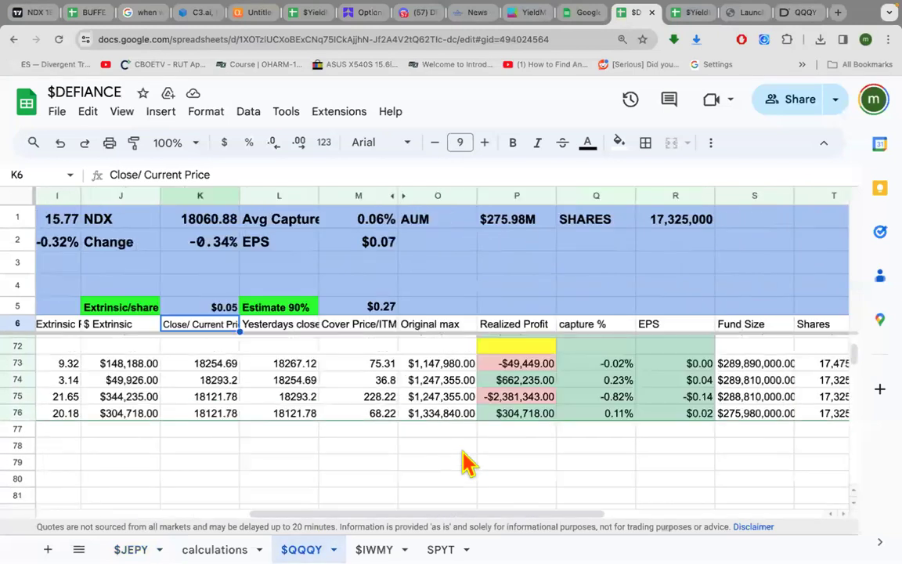
{"action": "scroll", "coordinate": [408, 439], "scroll_direction": "right", "scroll_amount": 1}
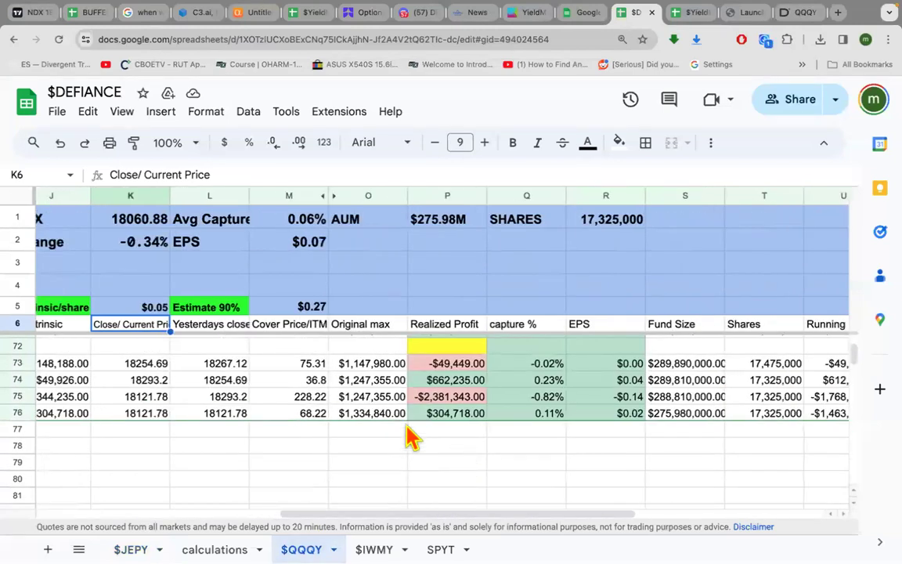
{"action": "scroll", "coordinate": [378, 429], "scroll_direction": "left", "scroll_amount": 9}
{"action": "scroll", "coordinate": [378, 429], "scroll_direction": "up", "scroll_amount": 1}
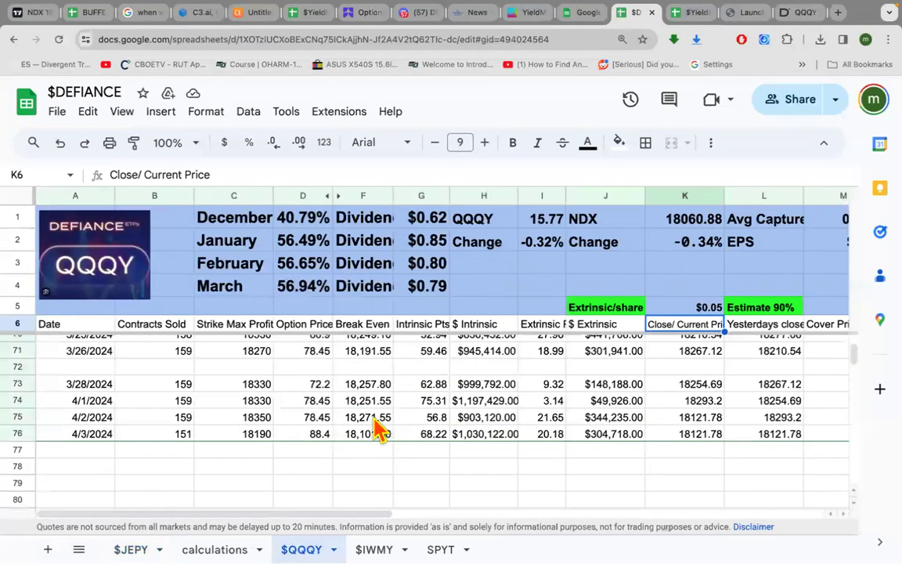
{"action": "scroll", "coordinate": [379, 429], "scroll_direction": "right", "scroll_amount": 3}
{"action": "scroll", "coordinate": [378, 429], "scroll_direction": "right", "scroll_amount": 3}
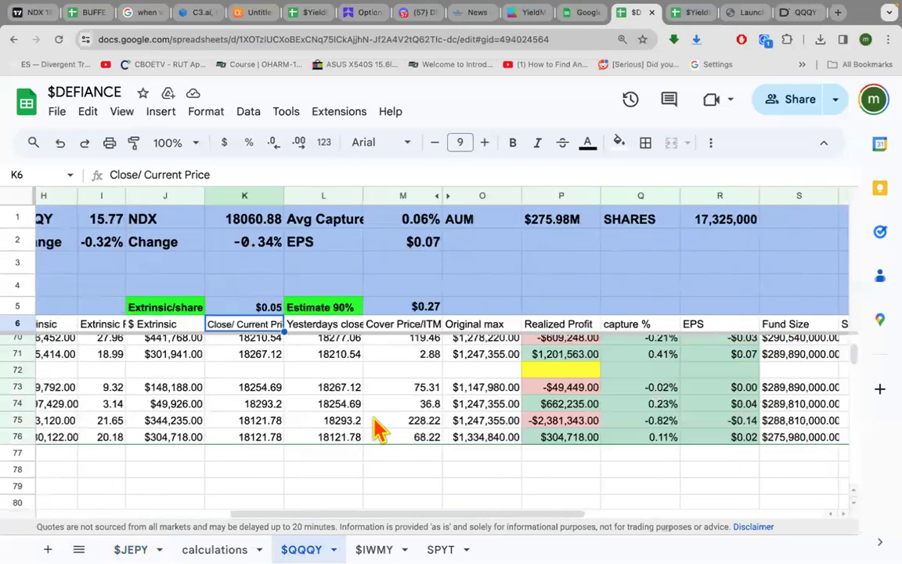
Clear the Cover Price/ITM cell M76 on the $QQQY sheet and refill it with the formula from M75.
{"action": "left_click", "coordinate": [259, 436]}
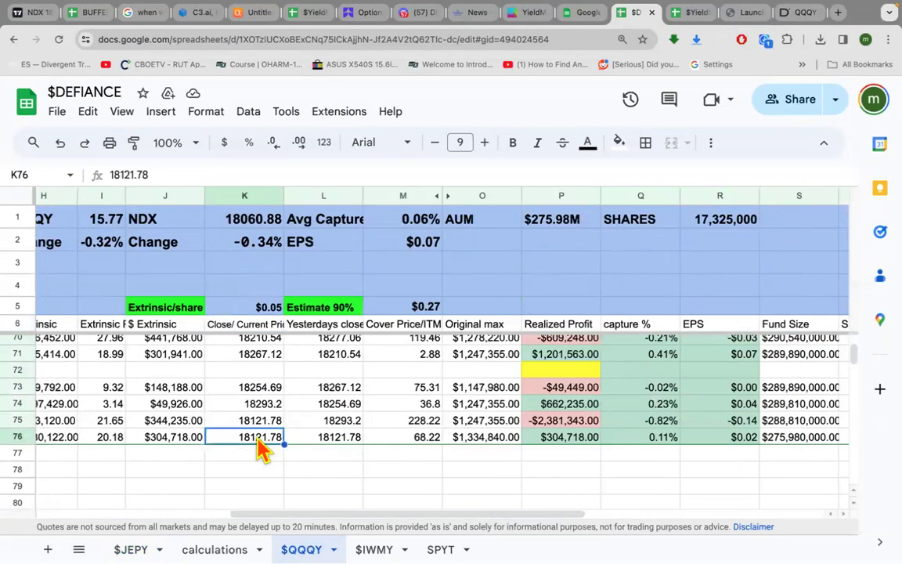
{"action": "left_click", "coordinate": [419, 437]}
{"action": "key", "text": "Delete"}
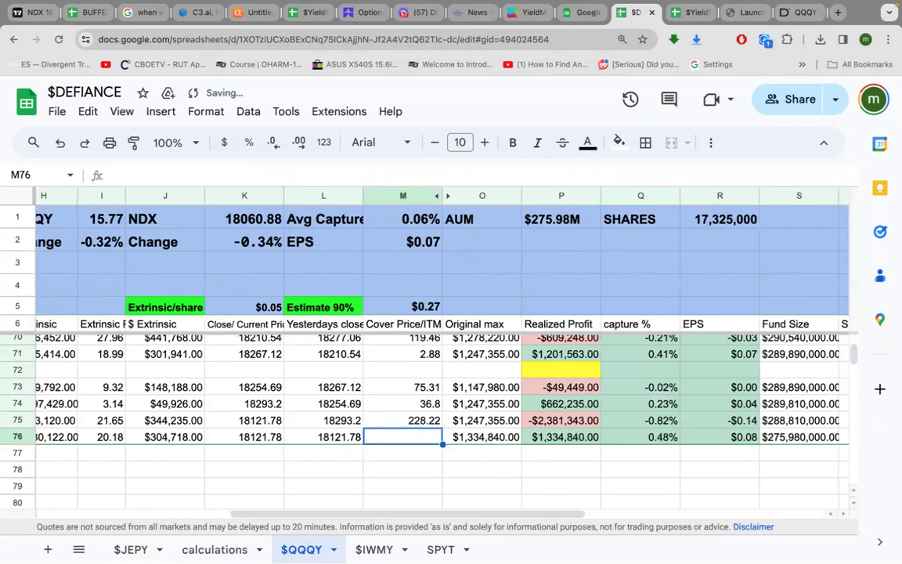
{"action": "left_click", "coordinate": [419, 421]}
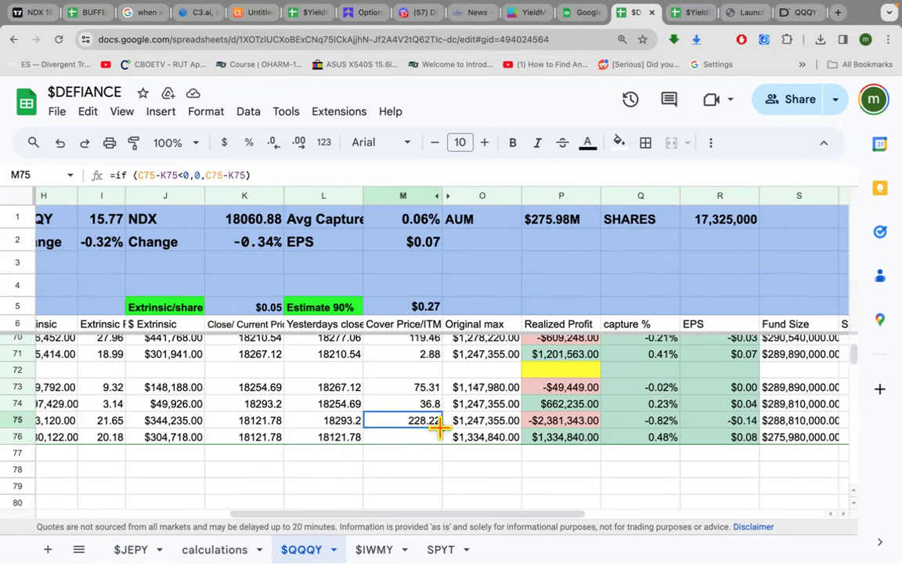
{"action": "left_click_drag", "start_coordinate": [436, 439], "coordinate": [438, 451]}
{"action": "left_click", "coordinate": [424, 442]}
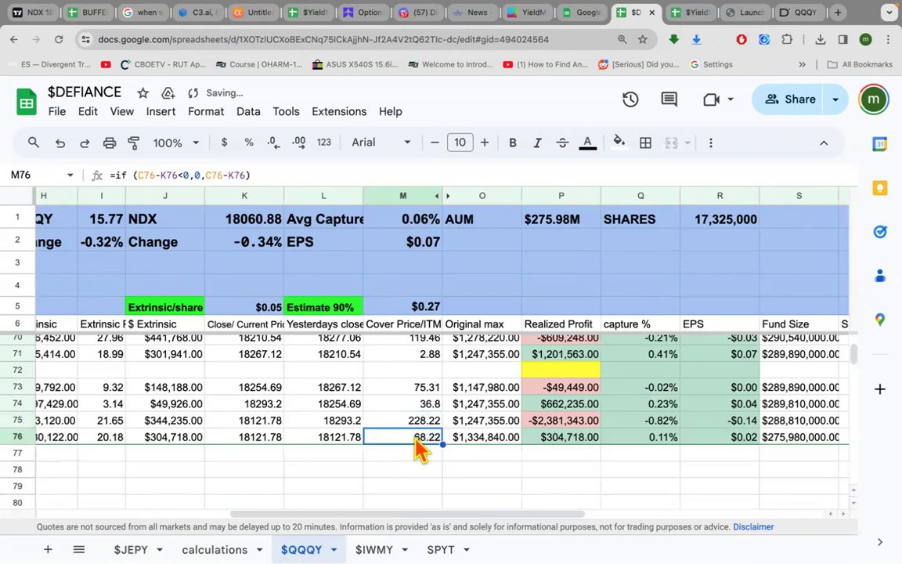
Link the Close/Current Price cell K76 to the live NDX price with the formula =K1.
{"action": "left_click", "coordinate": [255, 442]}
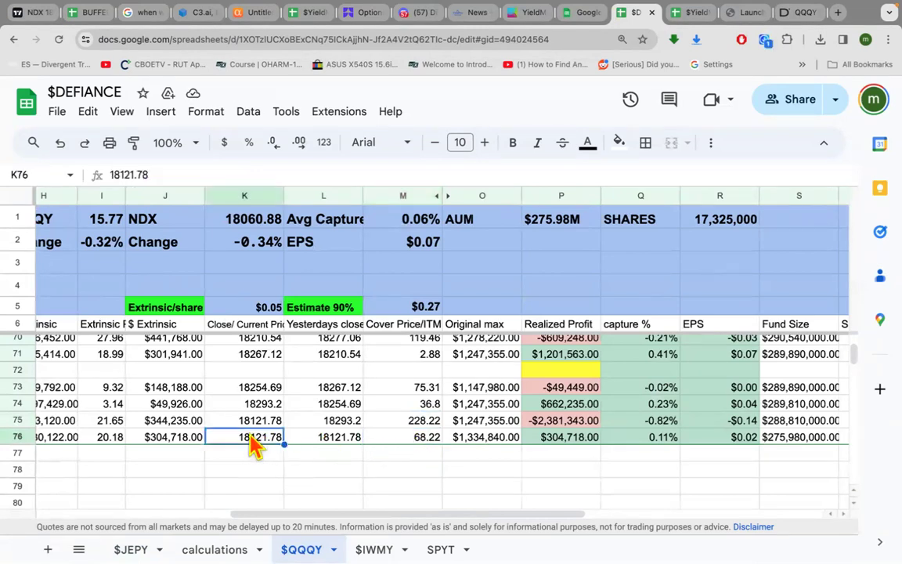
{"action": "type", "text": "="}
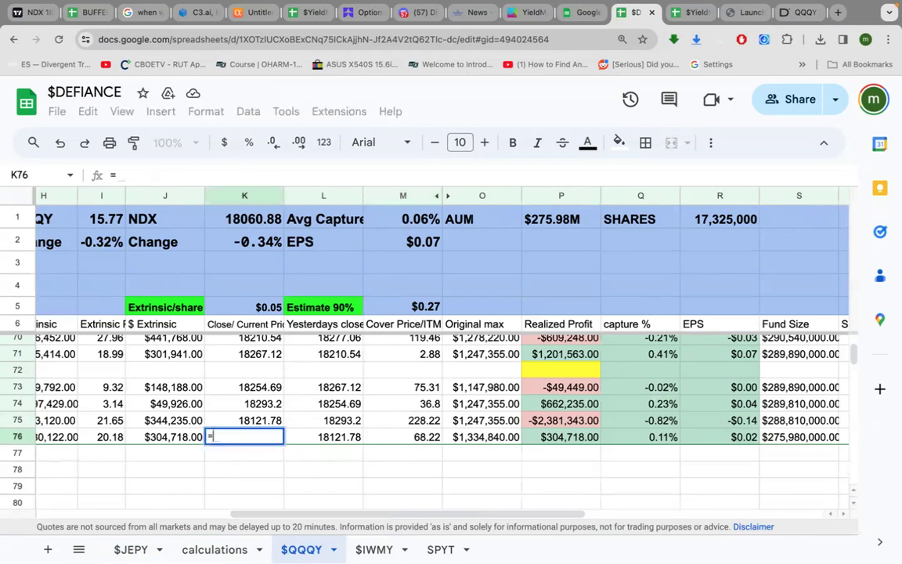
{"action": "type", "text": "K1"}
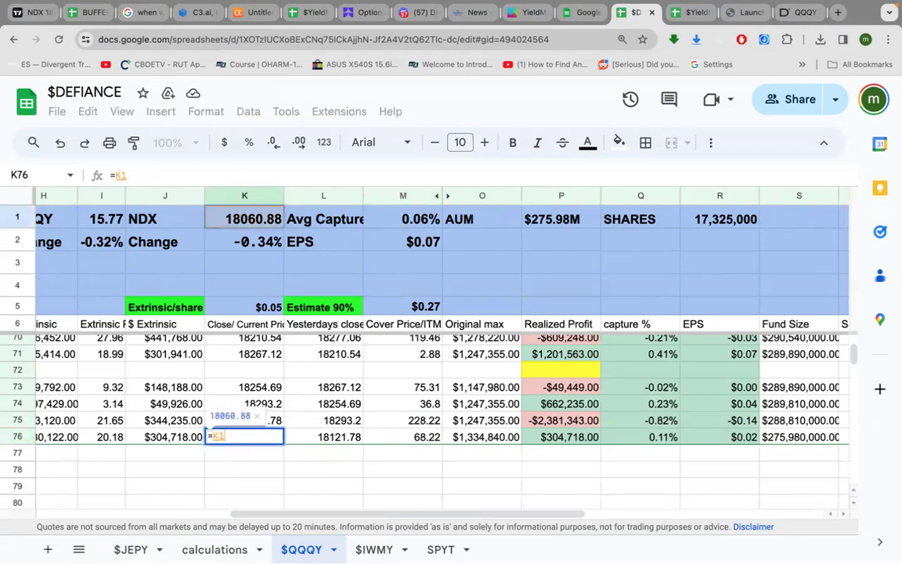
{"action": "key", "text": "Return"}
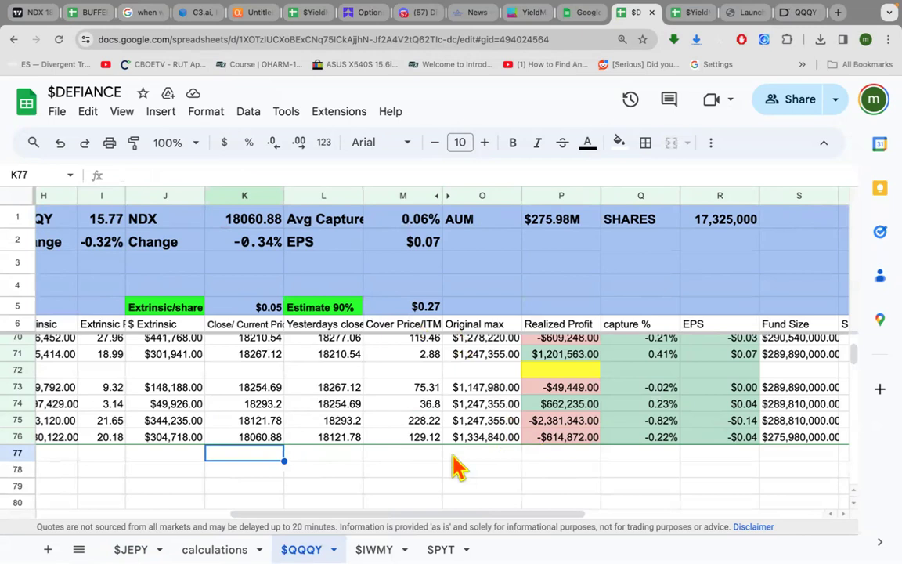
On the $IWMY sheet, link the Close/Current Price cell M77 to the live Russell price with the formula =M1.
{"action": "left_click", "coordinate": [375, 549]}
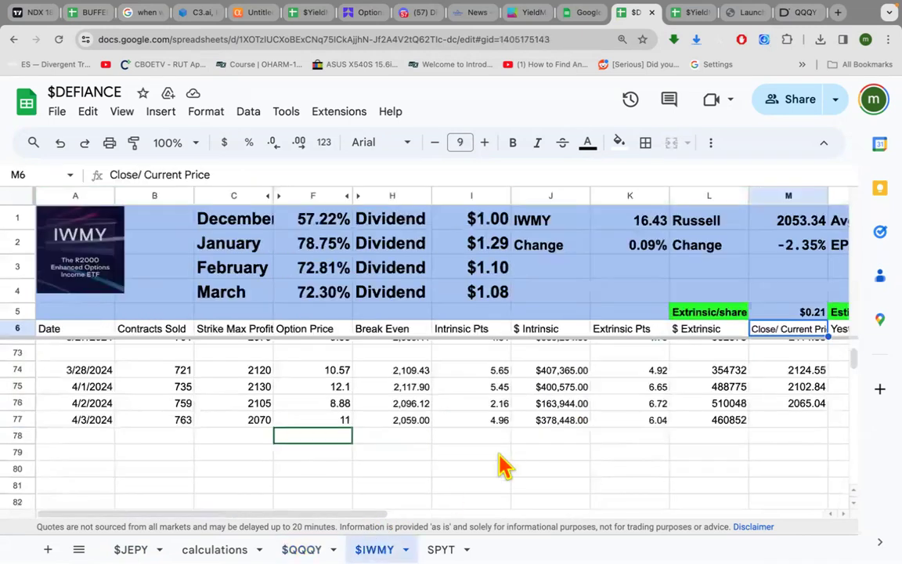
{"action": "scroll", "coordinate": [505, 463], "scroll_direction": "right", "scroll_amount": 10}
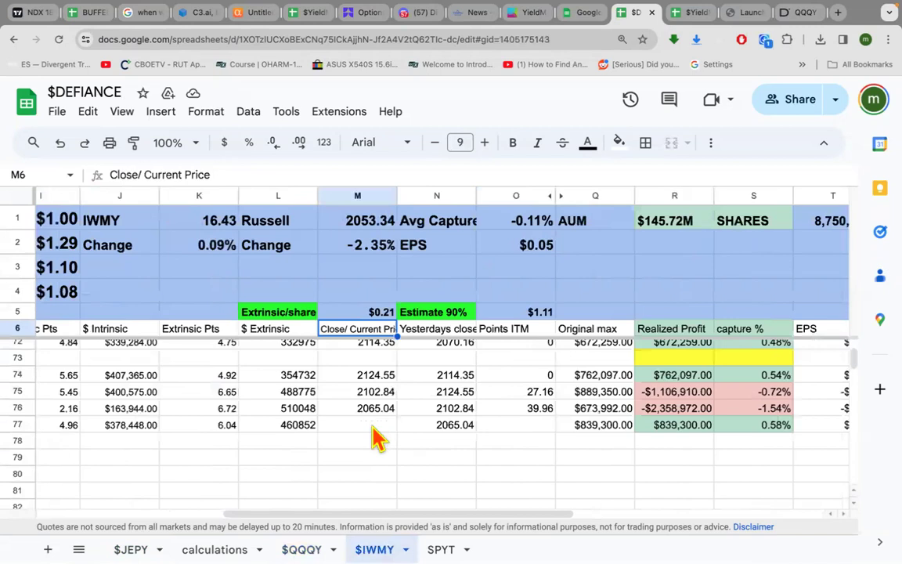
{"action": "left_click", "coordinate": [369, 427]}
{"action": "type", "text": "=M1"}
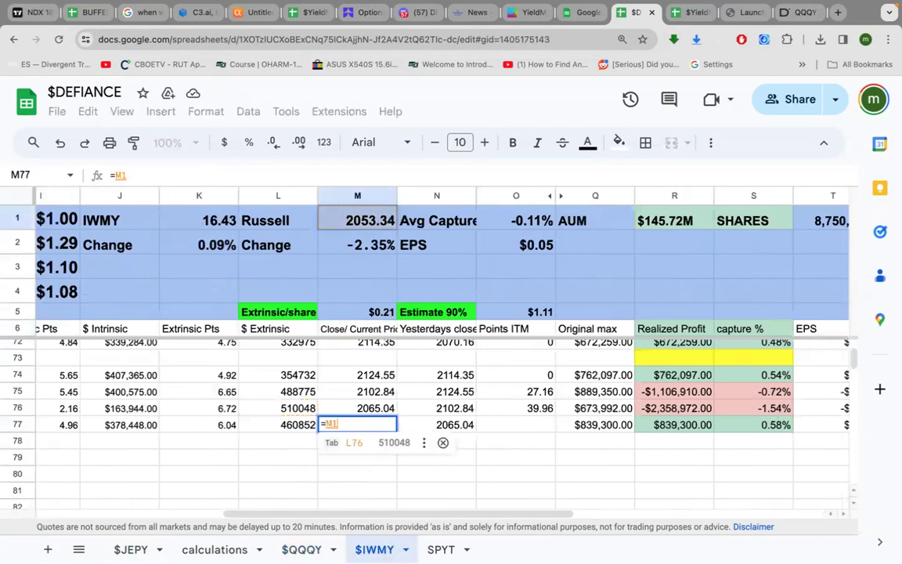
{"action": "key", "text": "Return"}
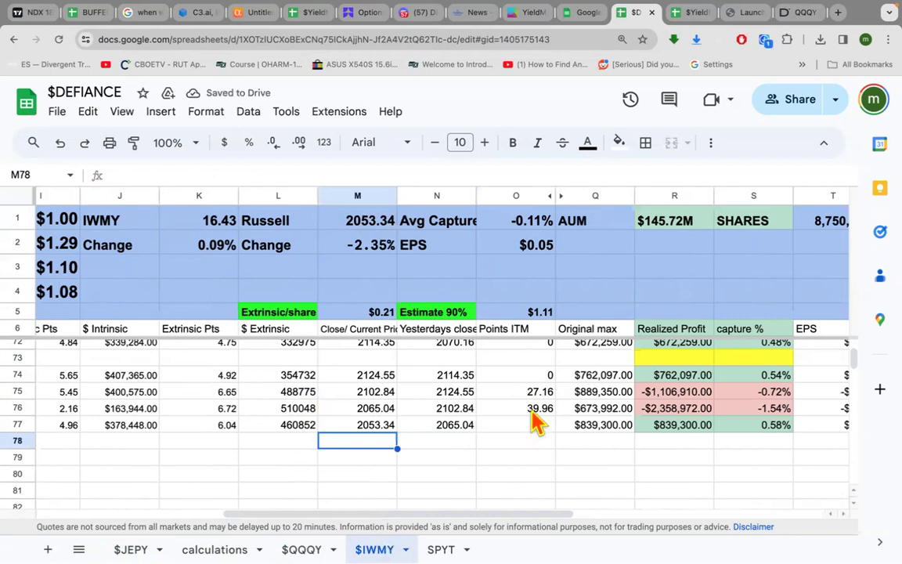
Fill the Points ITM formula from O76 into O77 on the $IWMY sheet.
{"action": "left_click", "coordinate": [535, 411]}
{"action": "left_click_drag", "start_coordinate": [554, 415], "coordinate": [543, 430]}
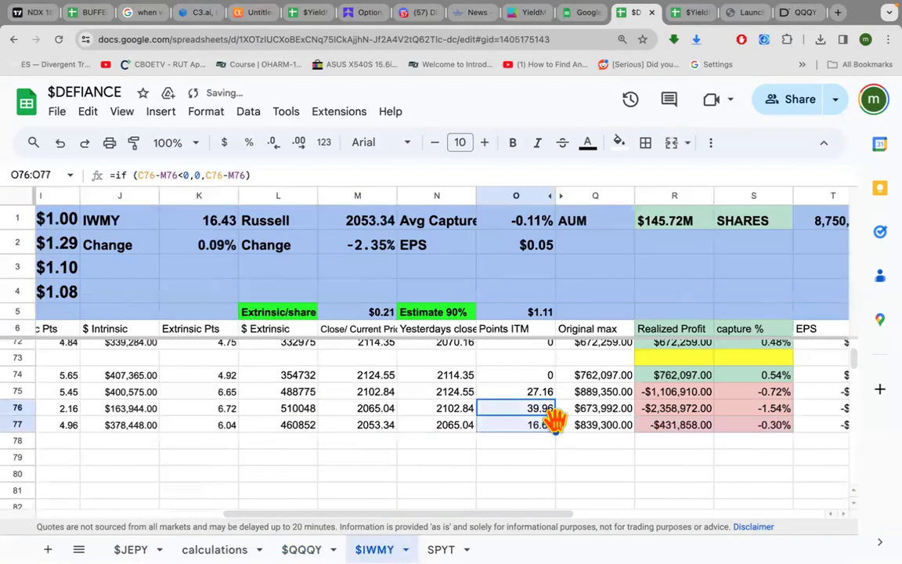
{"action": "left_click", "coordinate": [531, 429]}
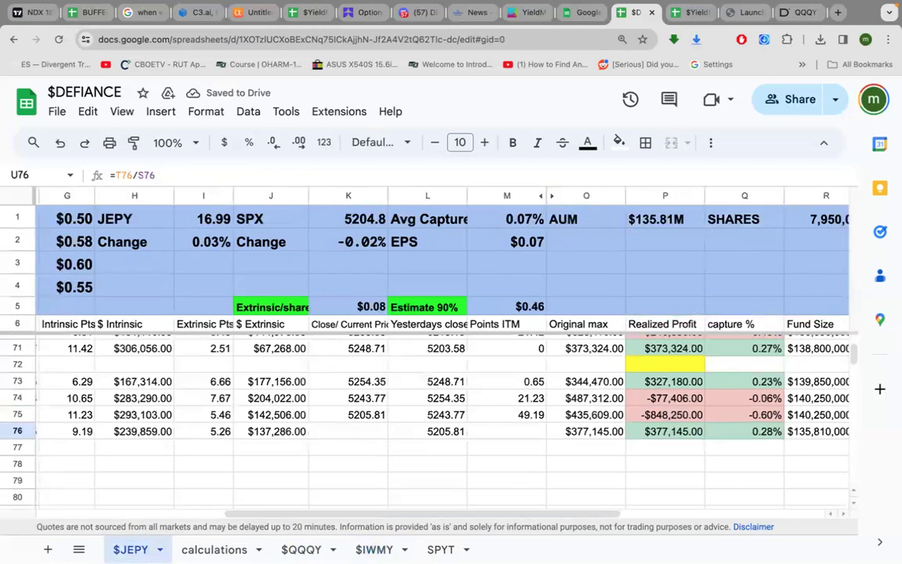
On the $JEPY sheet, link the Close/Current Price cell K76 to the live SPX price with the formula =K1.
{"action": "left_click", "coordinate": [361, 433]}
{"action": "type", "text": "="}
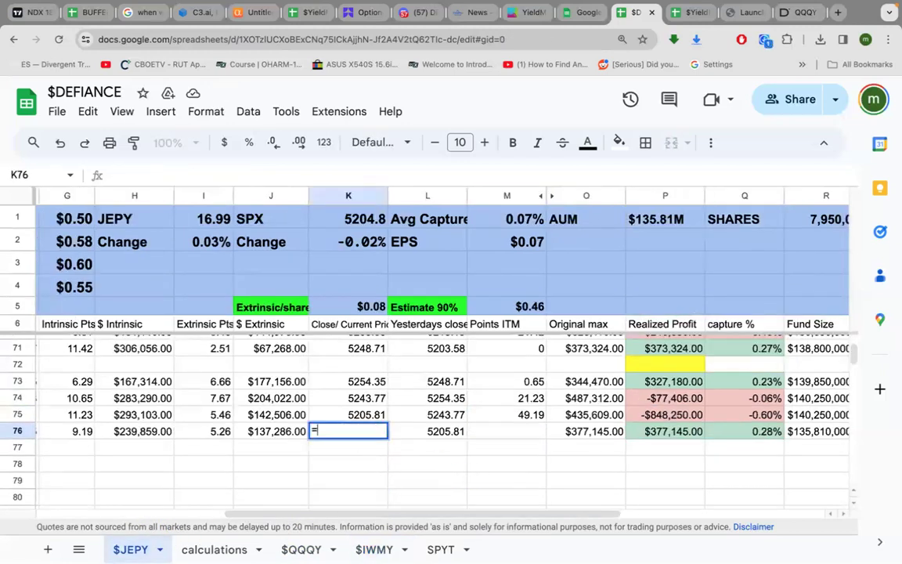
{"action": "type", "text": "K1"}
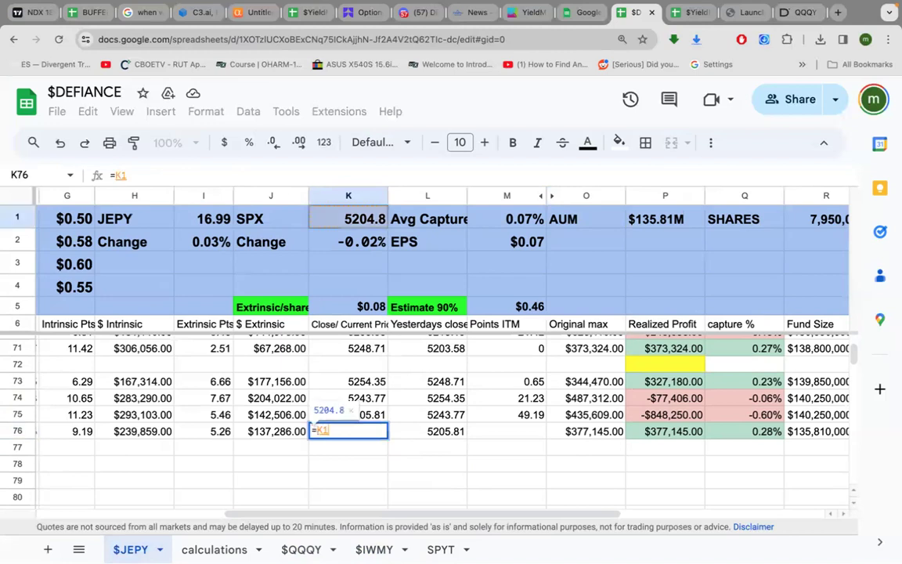
{"action": "key", "text": "Return"}
Fill the Points ITM formula from M75 into M76 on the $JEPY sheet.
{"action": "left_click", "coordinate": [510, 416]}
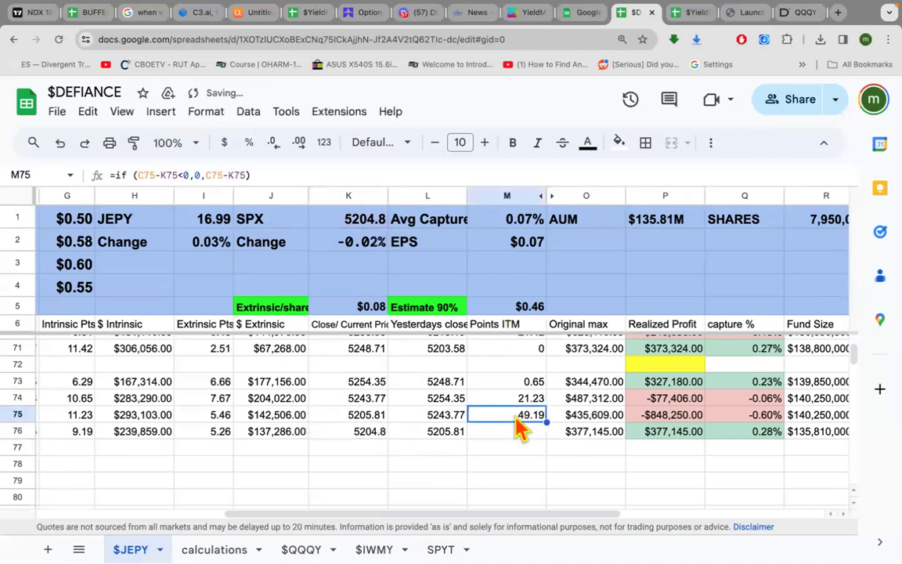
{"action": "left_click_drag", "start_coordinate": [541, 425], "coordinate": [533, 439]}
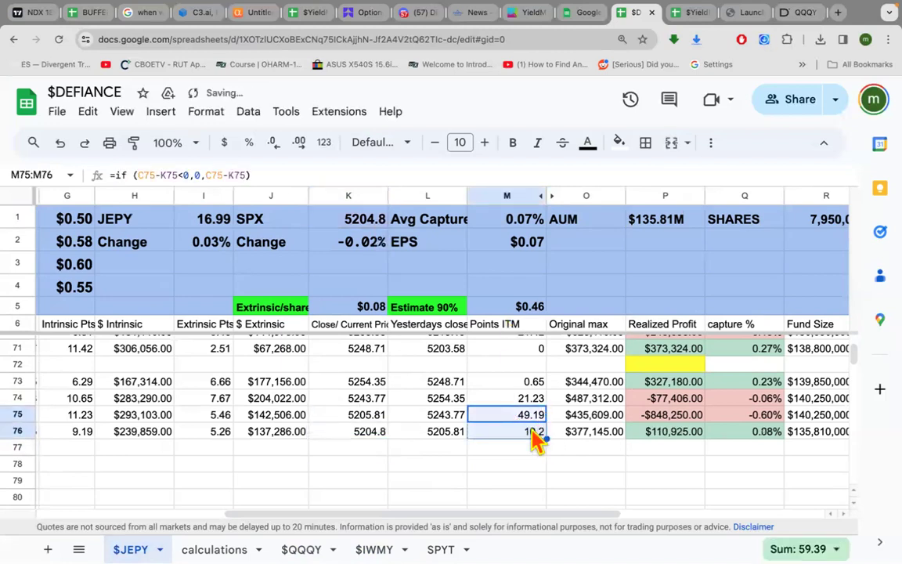
{"action": "left_click", "coordinate": [528, 439]}
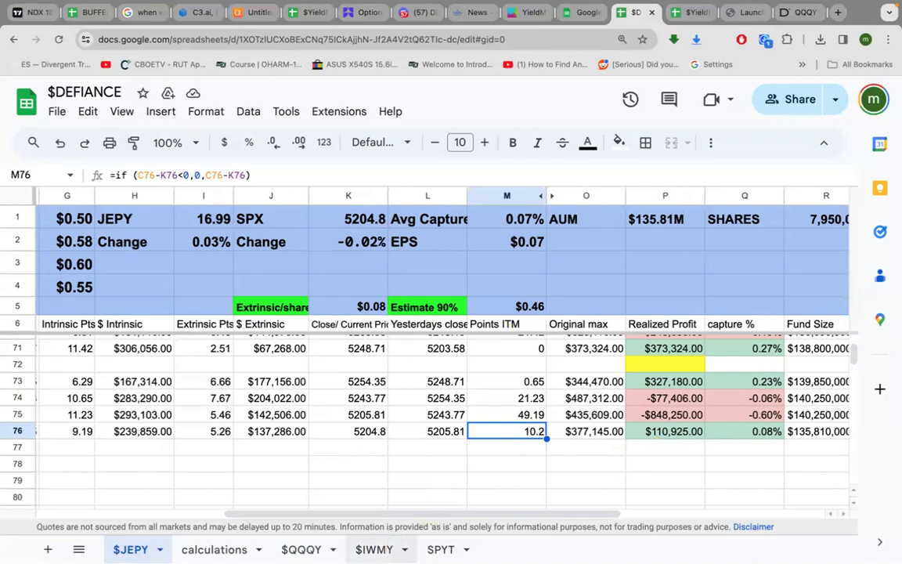
Look over the $IWMY and $QQQY sheets, and switch to TradingView to examine the RUT chart.
{"action": "left_click", "coordinate": [374, 548]}
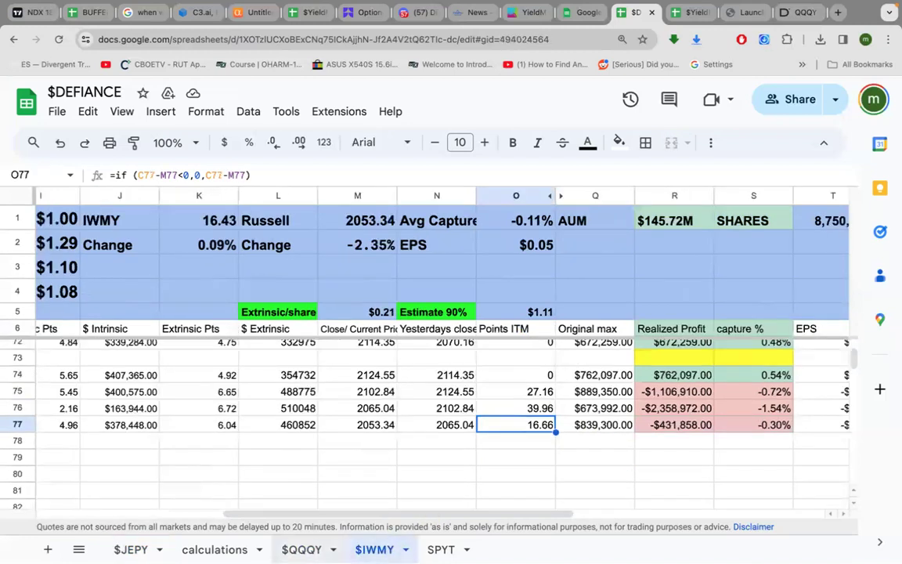
{"action": "left_click", "coordinate": [302, 549]}
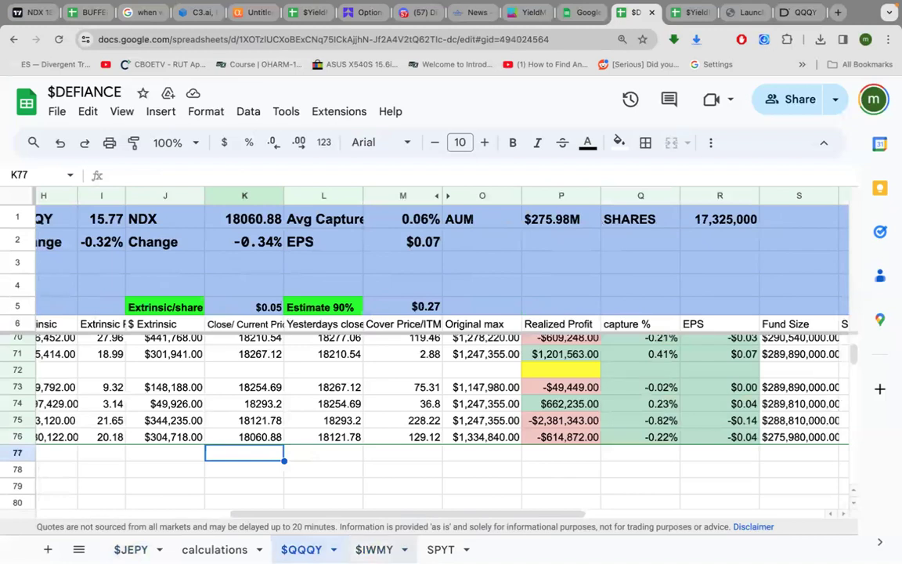
{"action": "left_click", "coordinate": [36, 14]}
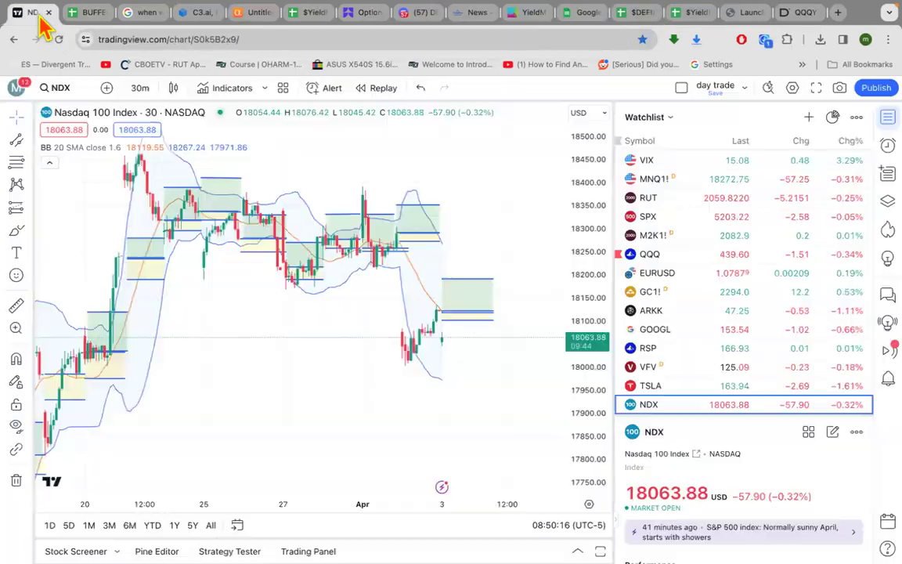
{"action": "left_click", "coordinate": [59, 90]}
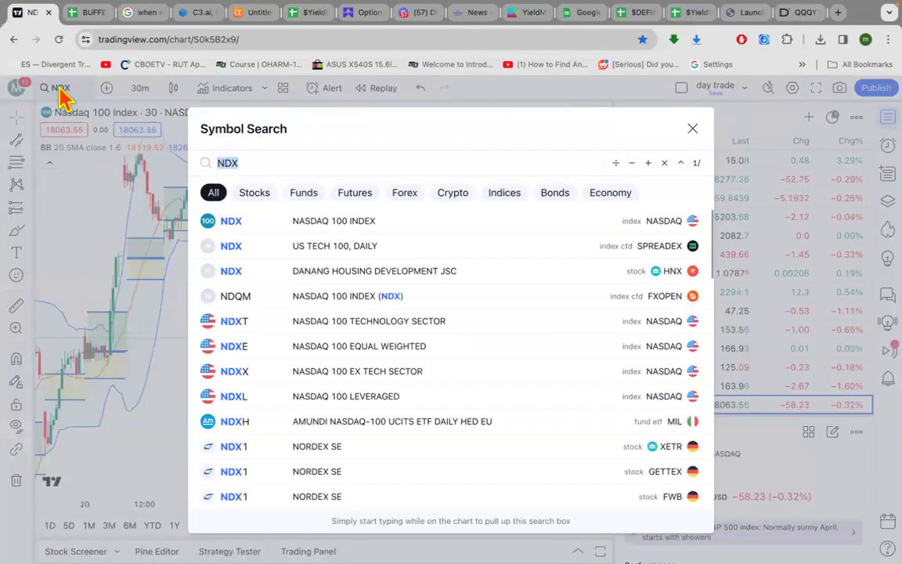
{"action": "type", "text": "RU"}
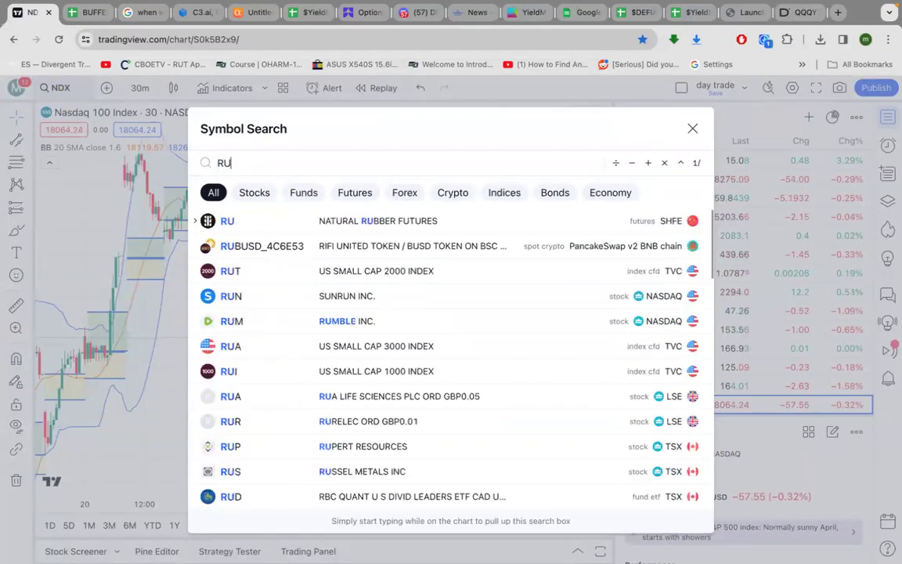
{"action": "type", "text": "T"}
{"action": "key", "text": "Return"}
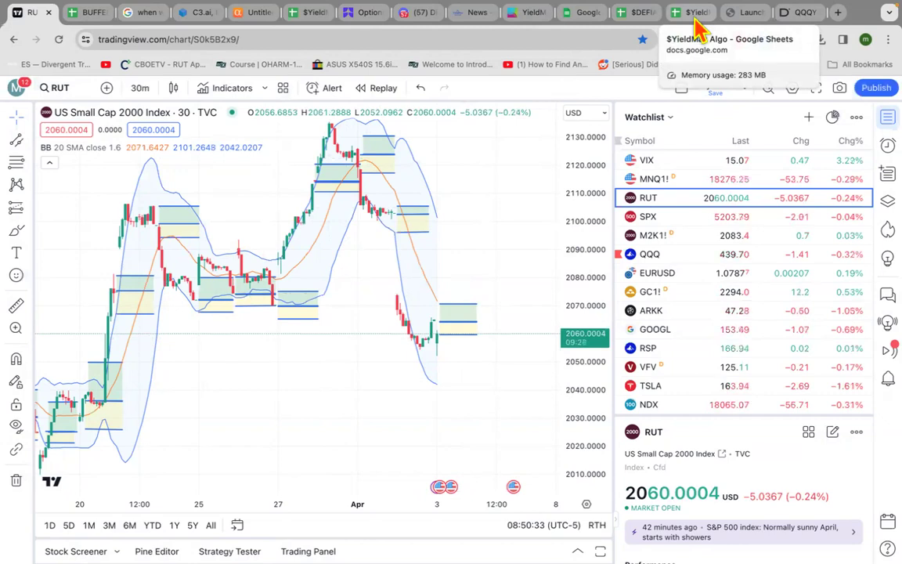
Return to the $DEFIANCE spreadsheet and examine the SPYT sheet's premium rows and the percentage formulas in J8 to J10.
{"action": "left_click", "coordinate": [648, 17]}
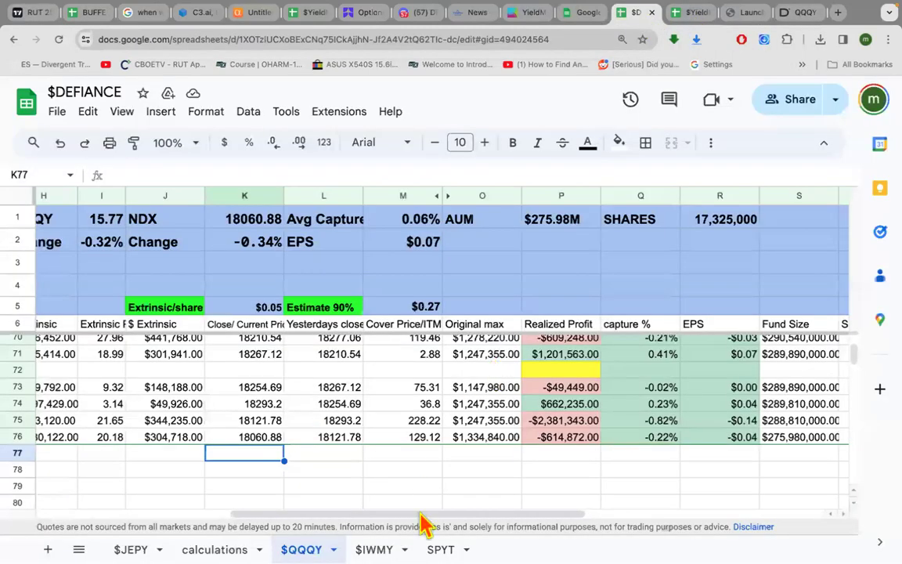
{"action": "left_click", "coordinate": [441, 549]}
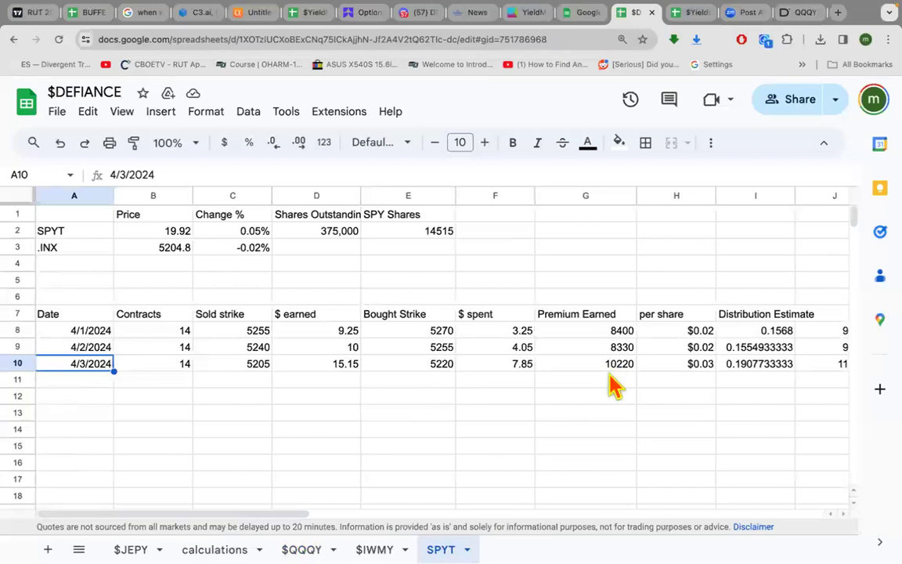
{"action": "scroll", "coordinate": [618, 378], "scroll_direction": "right", "scroll_amount": 3}
{"action": "scroll", "coordinate": [616, 383], "scroll_direction": "right", "scroll_amount": 2}
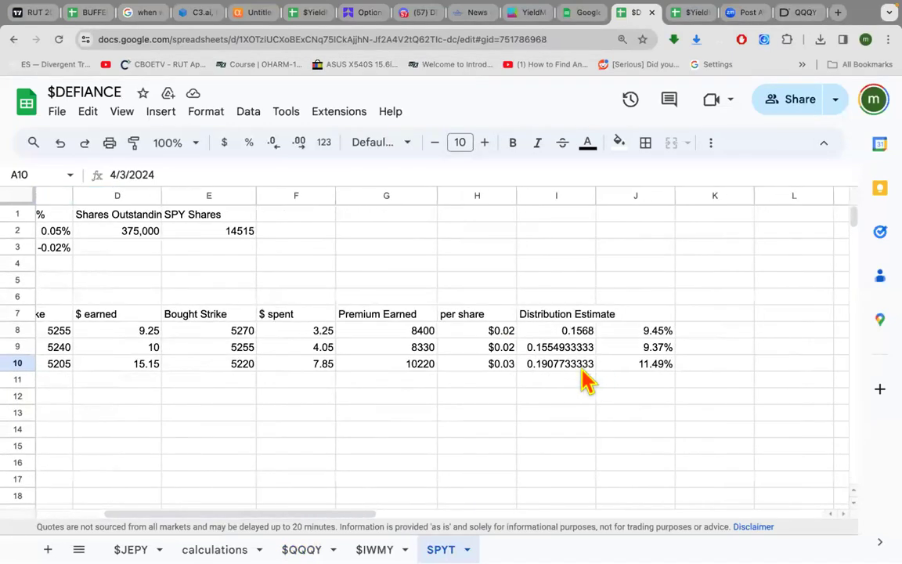
{"action": "left_click", "coordinate": [657, 349]}
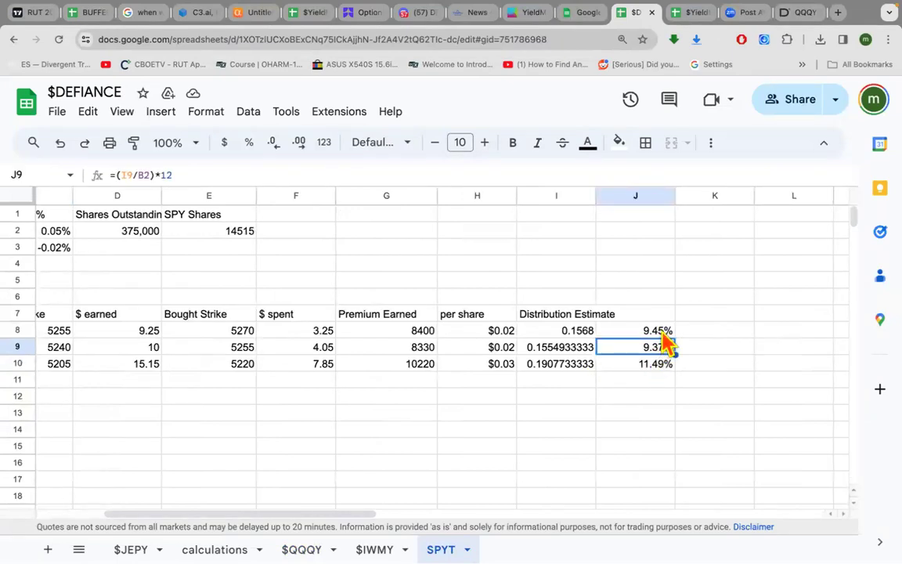
{"action": "left_click", "coordinate": [661, 332]}
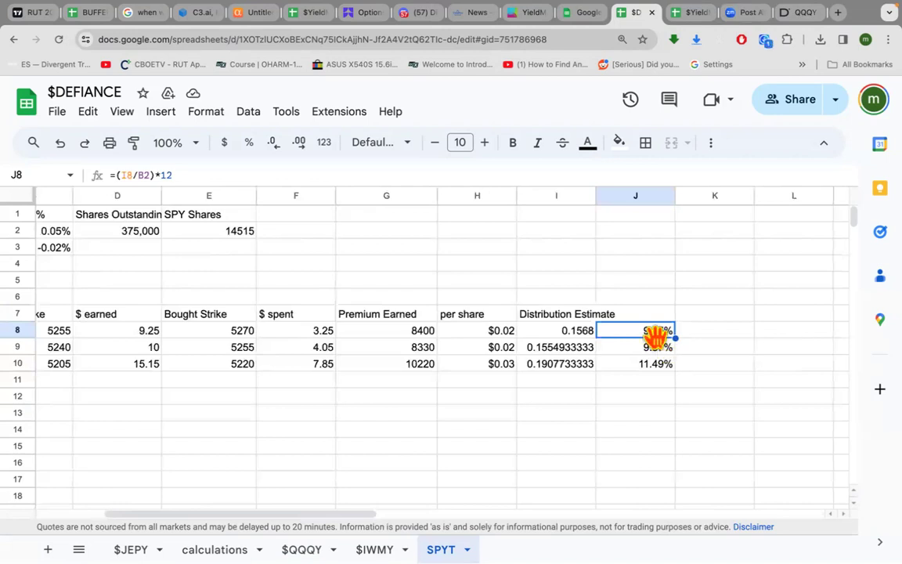
{"action": "left_click", "coordinate": [658, 352]}
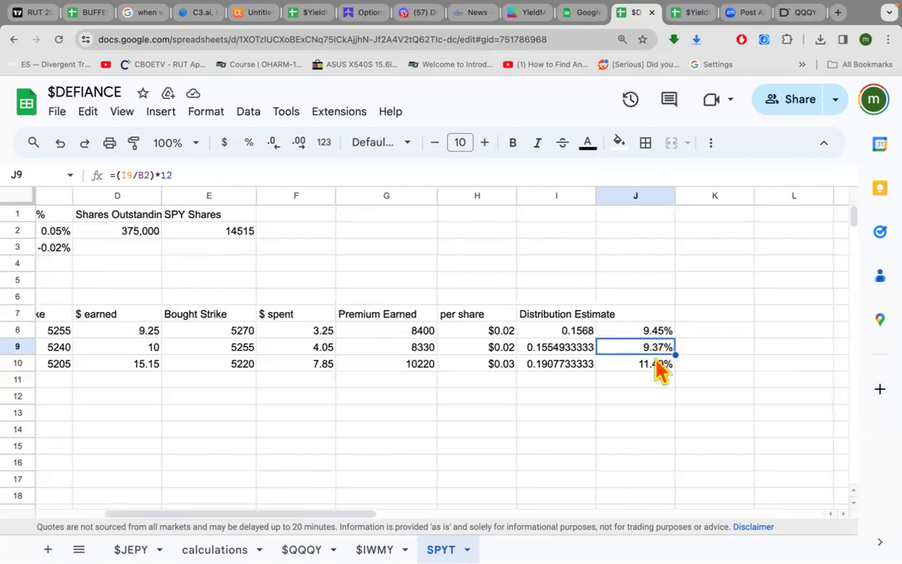
{"action": "left_click", "coordinate": [654, 362]}
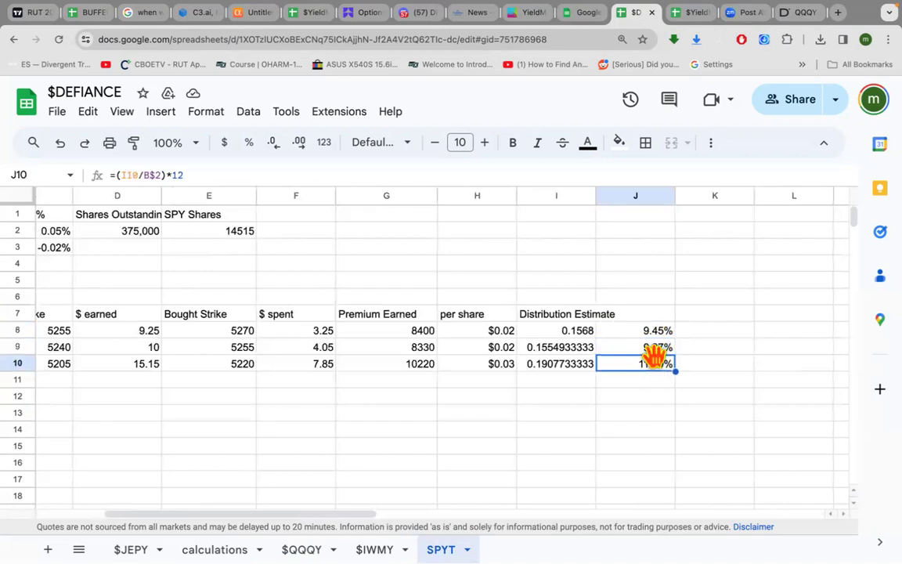
Compare the Distribution Estimate formulas in I8 and I9 with the annualized percentage formula in J8.
{"action": "left_click", "coordinate": [574, 333]}
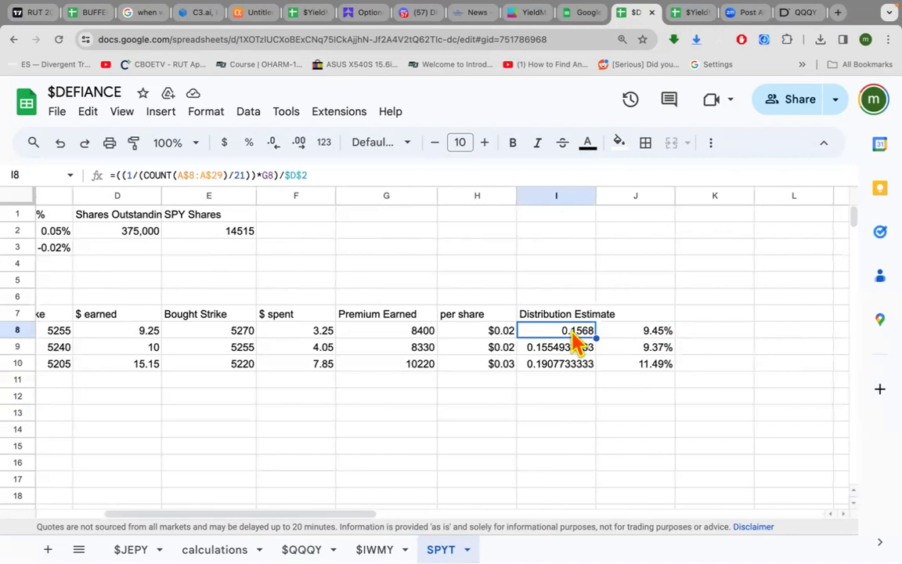
{"action": "left_click", "coordinate": [589, 351]}
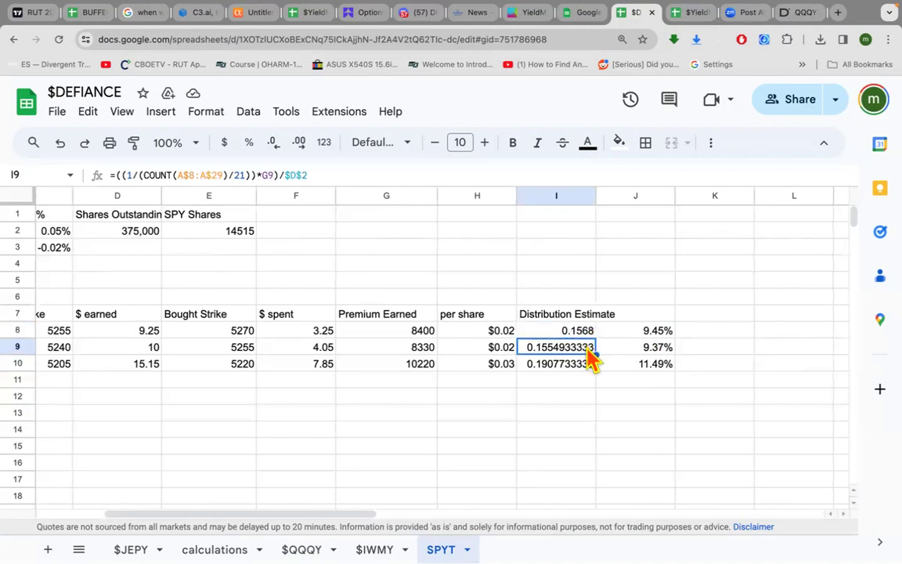
{"action": "left_click", "coordinate": [589, 328]}
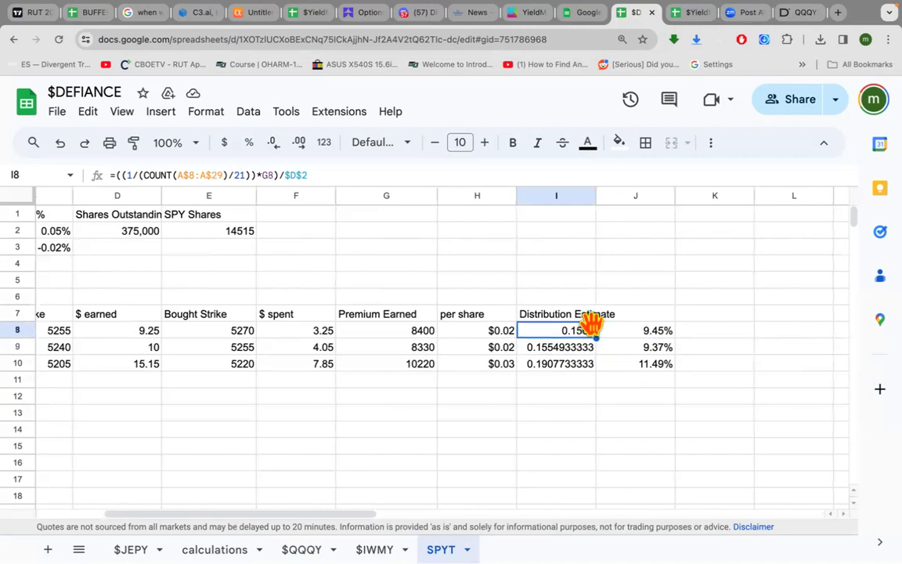
{"action": "left_click", "coordinate": [630, 333]}
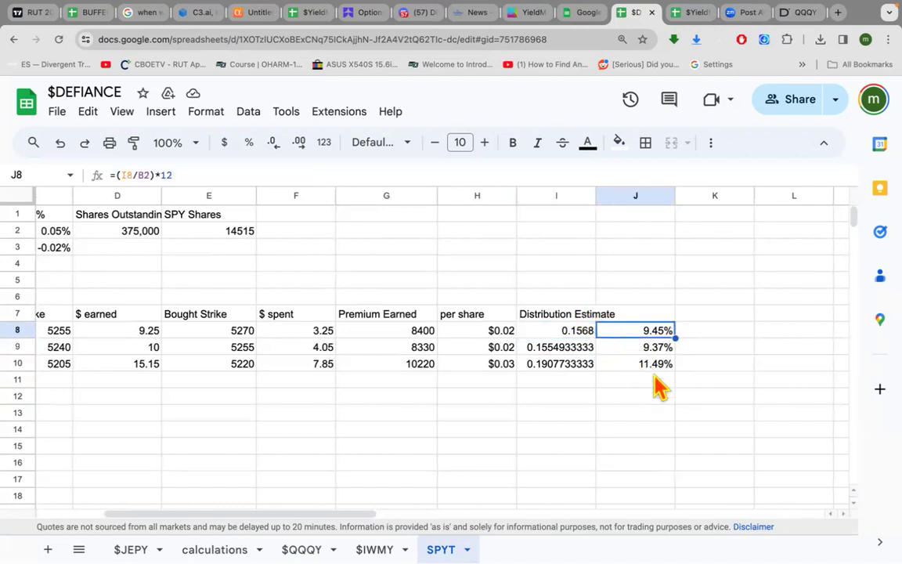
{"action": "left_click", "coordinate": [572, 332]}
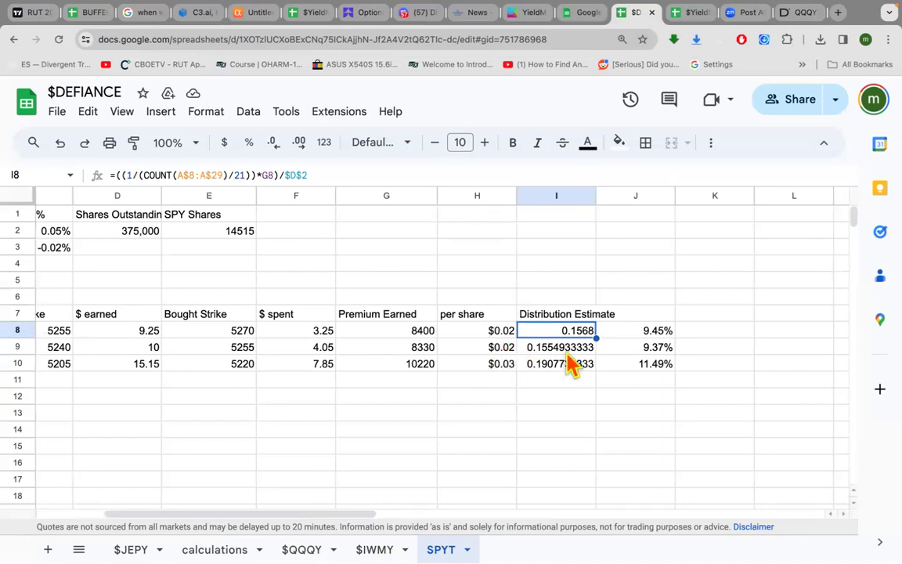
{"action": "left_click", "coordinate": [646, 337]}
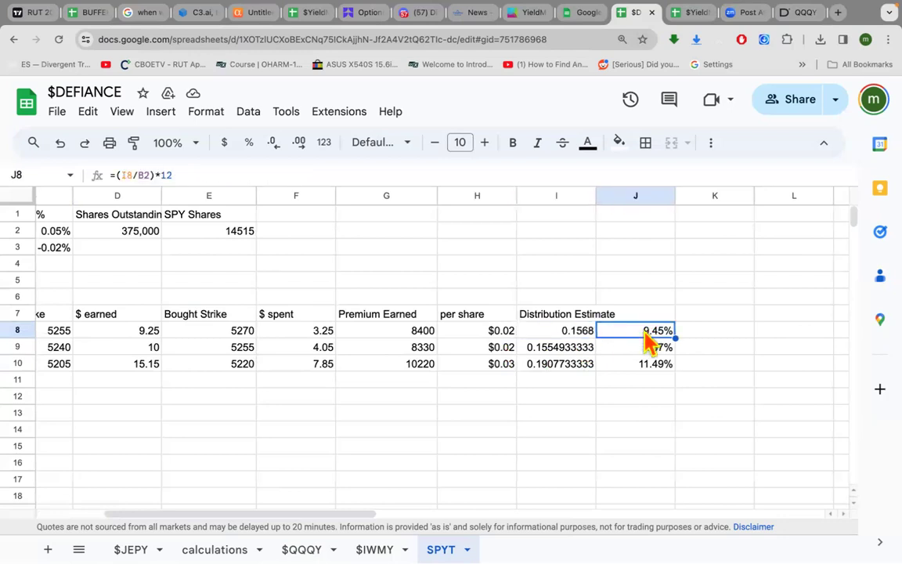
{"action": "left_click", "coordinate": [562, 337]}
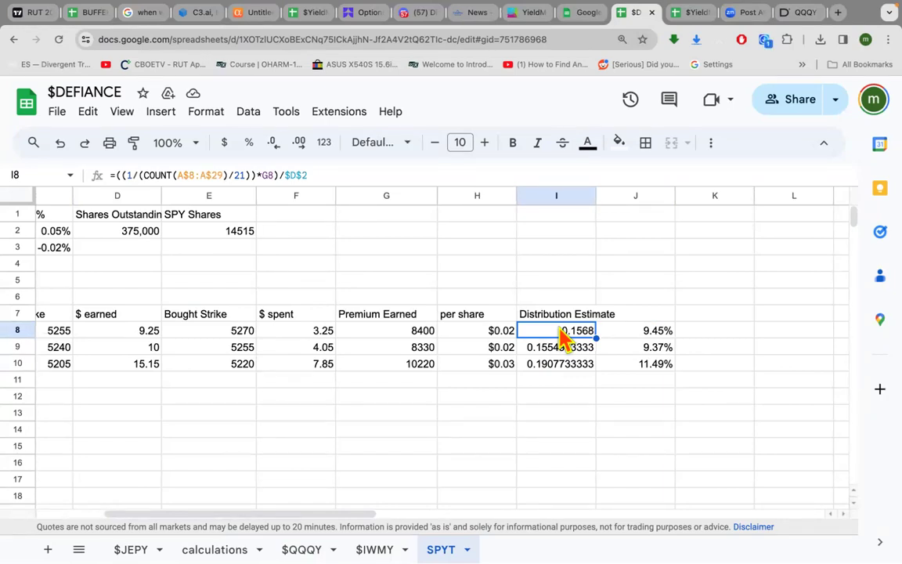
Review the Distribution Estimate cells I8 to I10 for the three April trade dates on the SPYT sheet.
{"action": "scroll", "coordinate": [564, 338], "scroll_direction": "left", "scroll_amount": 2}
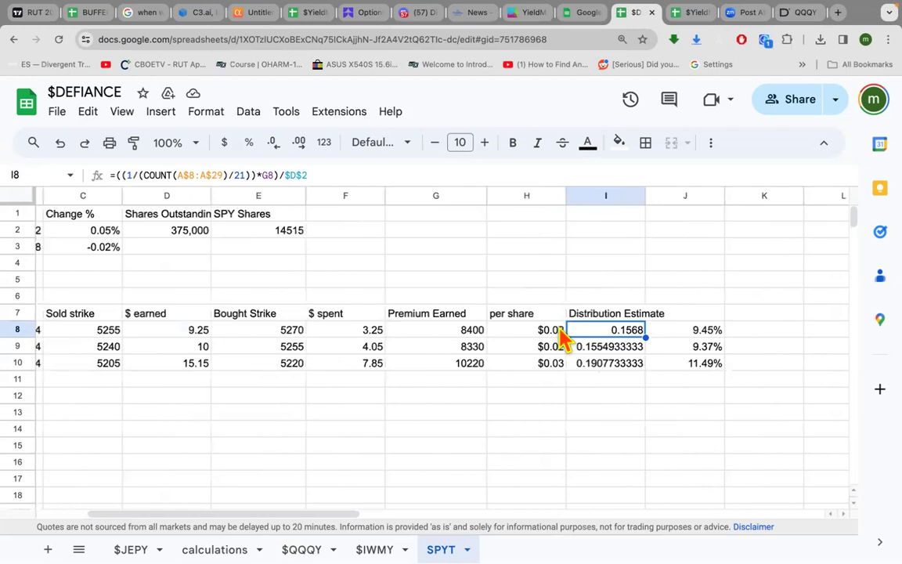
{"action": "left_click", "coordinate": [607, 366]}
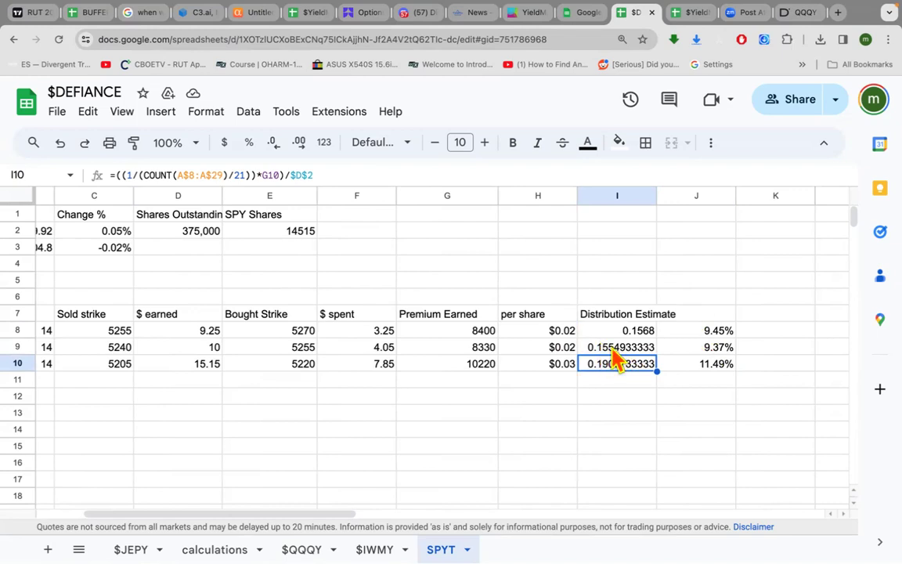
{"action": "left_click", "coordinate": [630, 346]}
{"action": "left_click", "coordinate": [628, 333]}
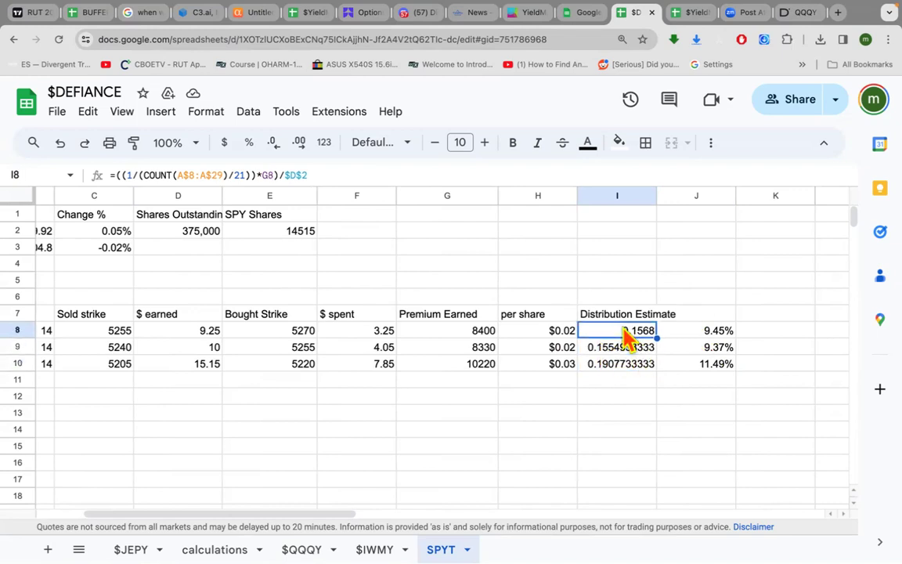
{"action": "left_click", "coordinate": [597, 366]}
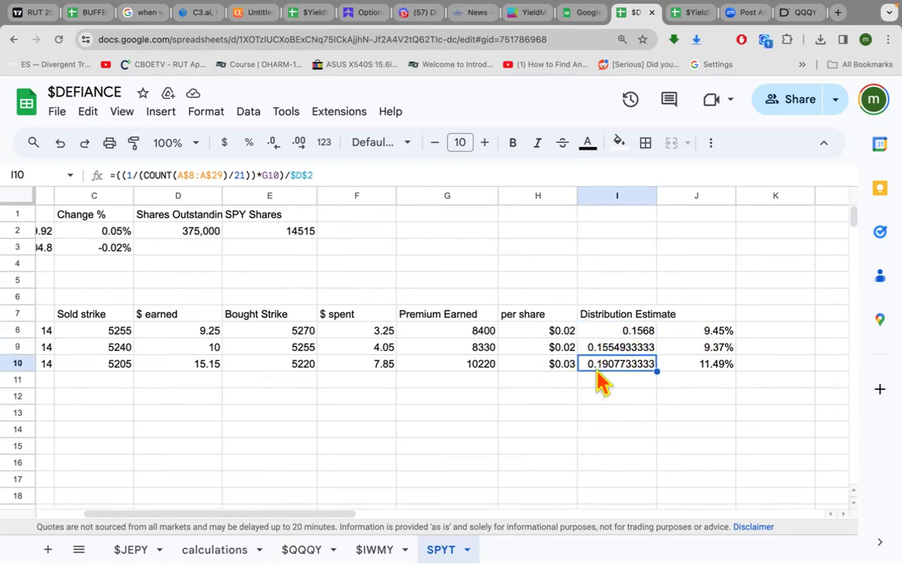
Examine the SPYT sheet's April trade rows, from contracts and strikes through premium earned, distribution estimate and annualized percentage.
{"action": "scroll", "coordinate": [401, 407], "scroll_direction": "left", "scroll_amount": 3}
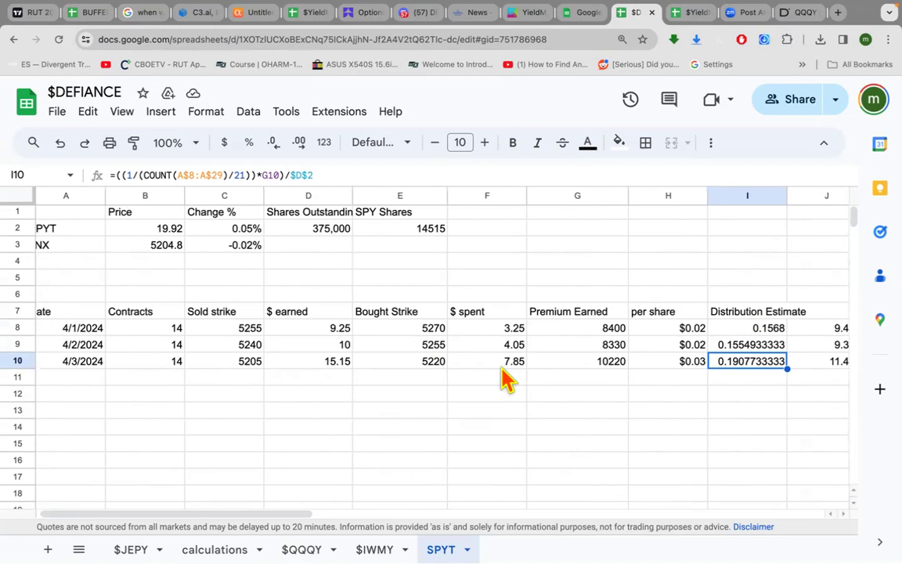
{"action": "scroll", "coordinate": [345, 388], "scroll_direction": "right", "scroll_amount": 2}
{"action": "scroll", "coordinate": [263, 368], "scroll_direction": "right", "scroll_amount": 1}
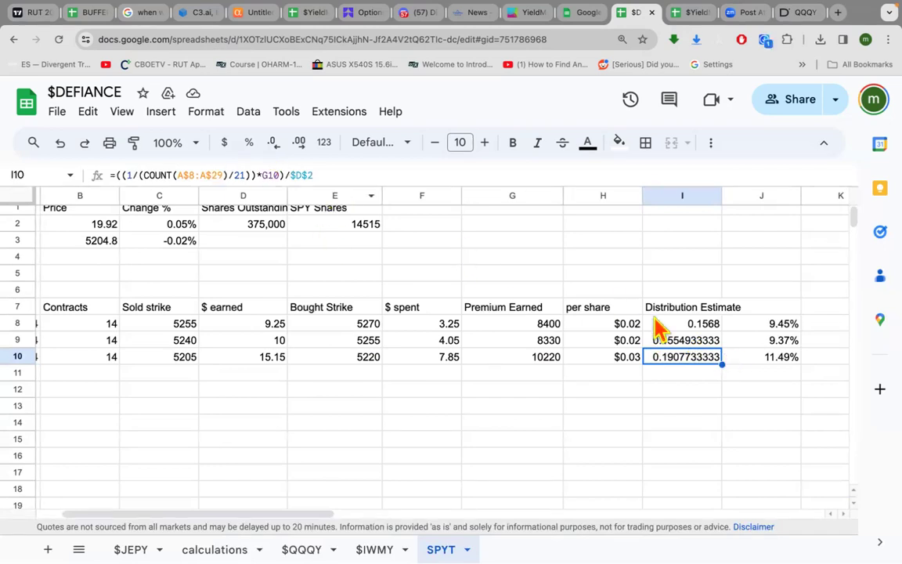
{"action": "scroll", "coordinate": [685, 360], "scroll_direction": "left", "scroll_amount": 2}
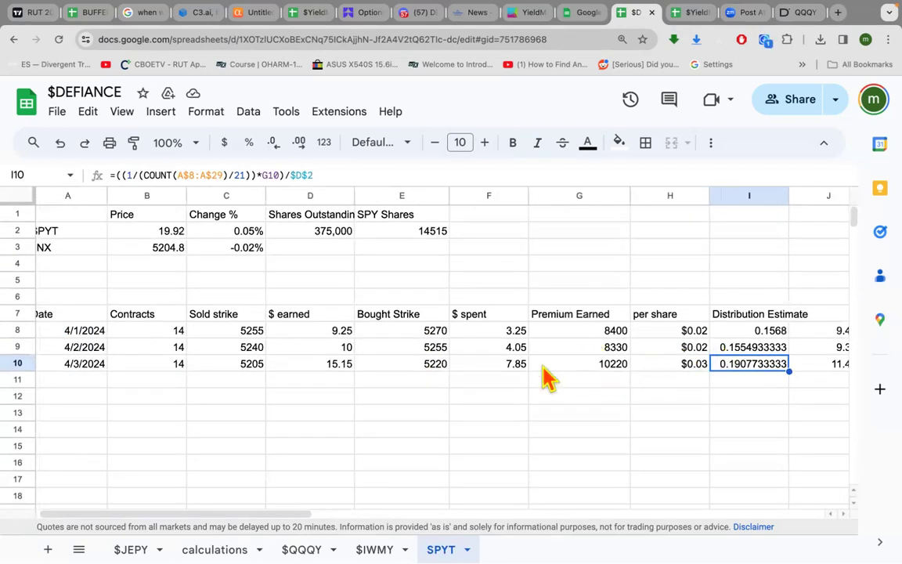
{"action": "scroll", "coordinate": [521, 384], "scroll_direction": "left", "scroll_amount": 1}
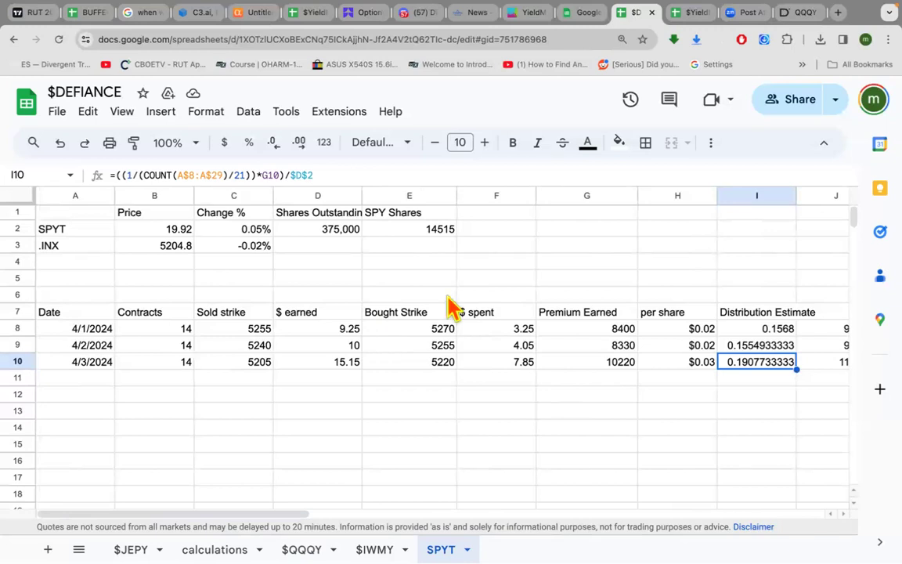
{"action": "scroll", "coordinate": [513, 338], "scroll_direction": "down", "scroll_amount": 1}
{"action": "scroll", "coordinate": [512, 338], "scroll_direction": "right", "scroll_amount": 2}
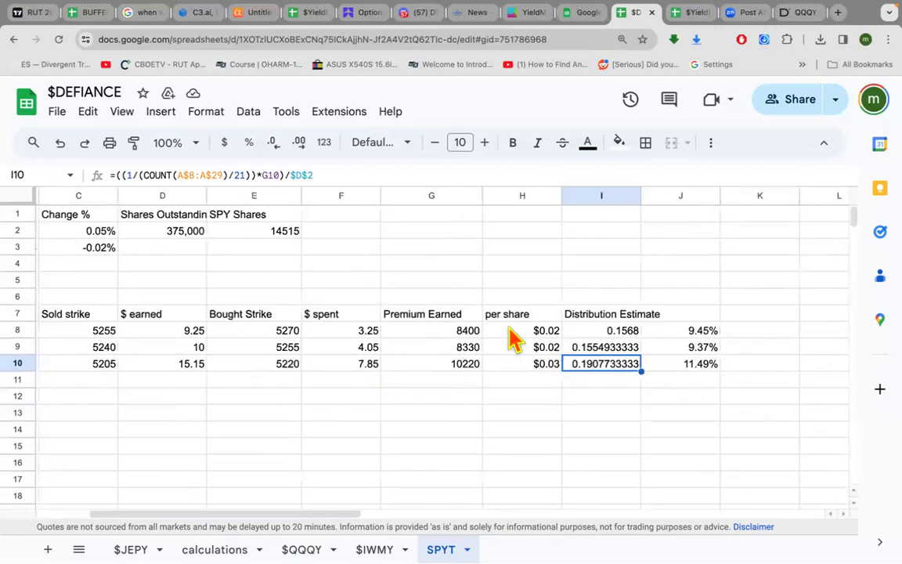
{"action": "scroll", "coordinate": [705, 348], "scroll_direction": "left", "scroll_amount": 2}
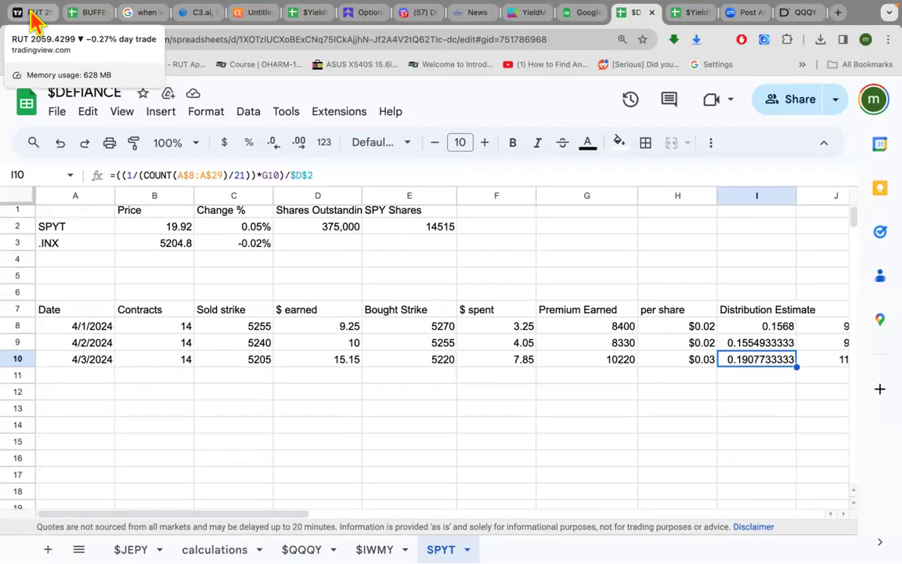
Switch to TradingView and change the chart symbol from RUT to the S&P 500 index, SPX.
{"action": "left_click", "coordinate": [31, 14]}
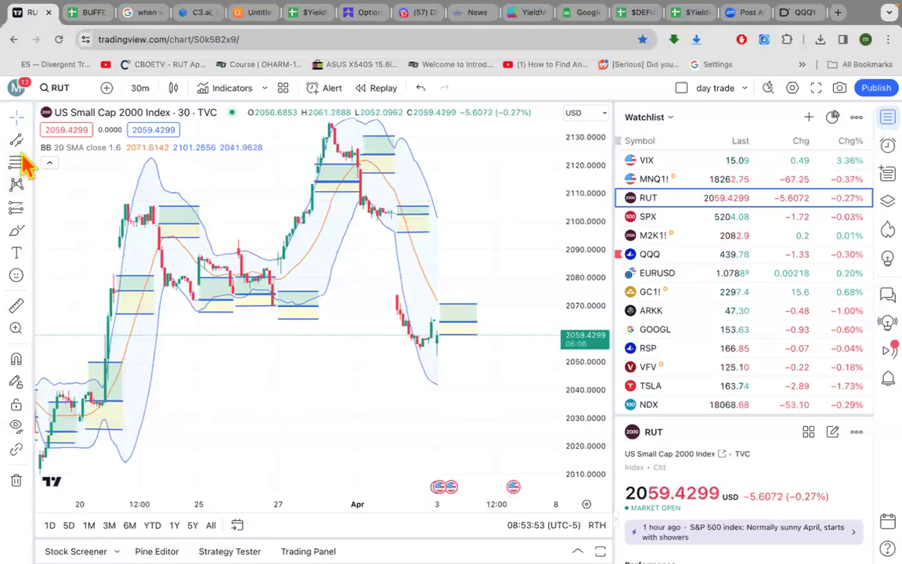
{"action": "left_click", "coordinate": [17, 141]}
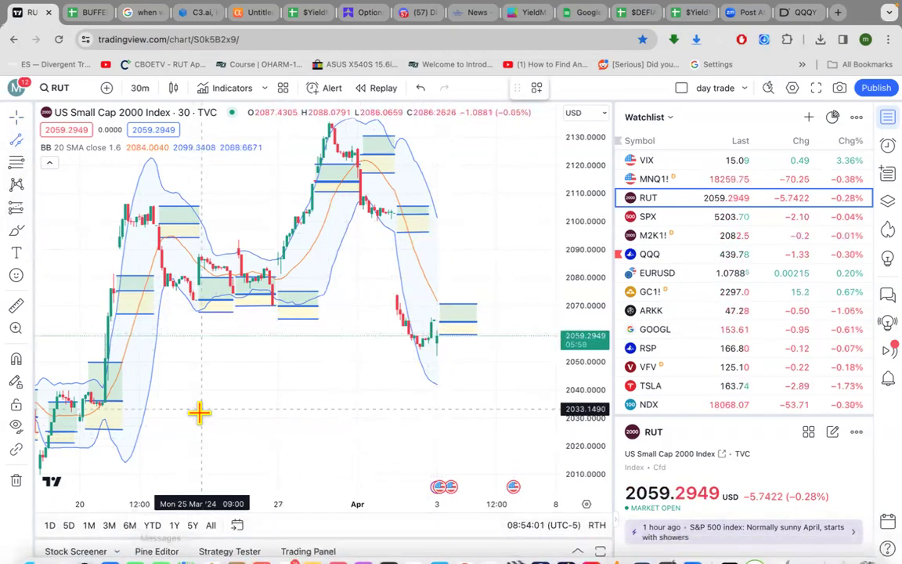
{"action": "left_click", "coordinate": [79, 94]}
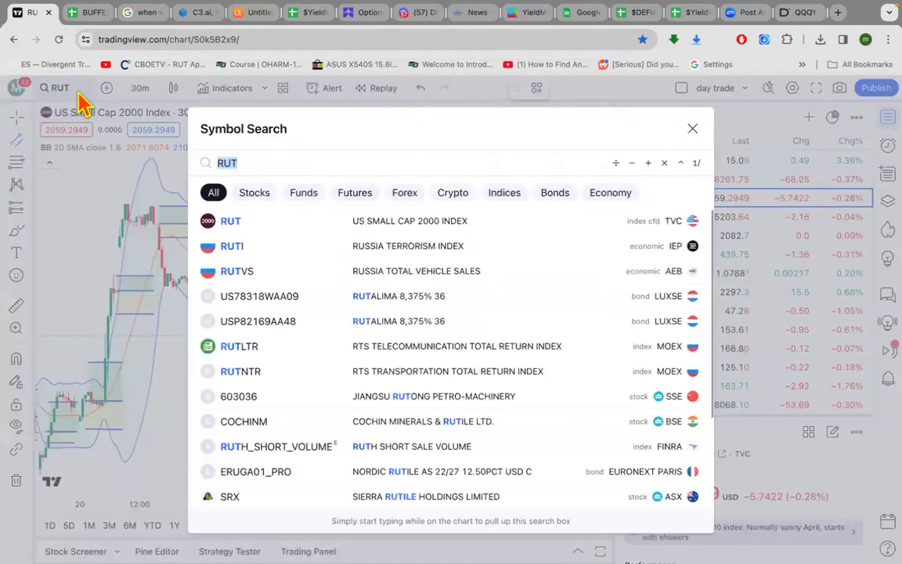
{"action": "type", "text": "SPX"}
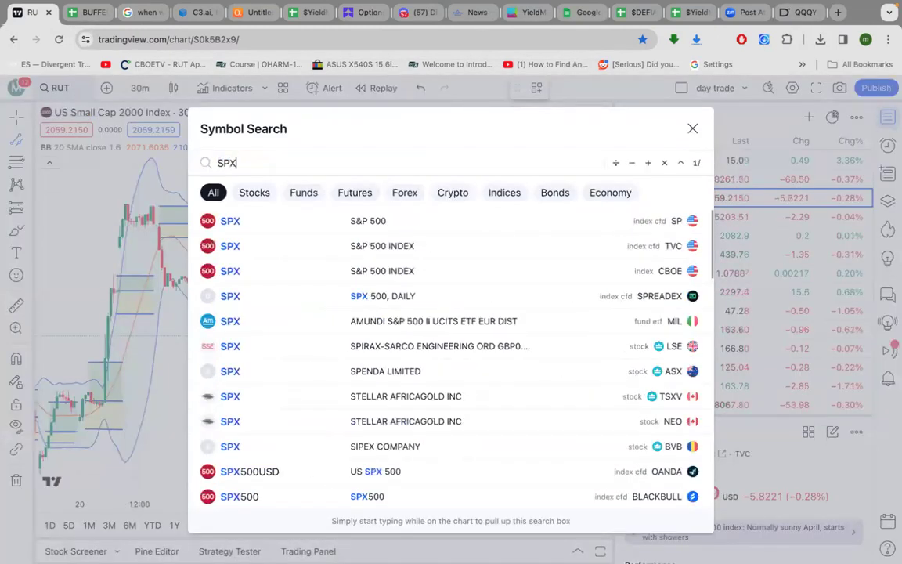
{"action": "key", "text": "Return"}
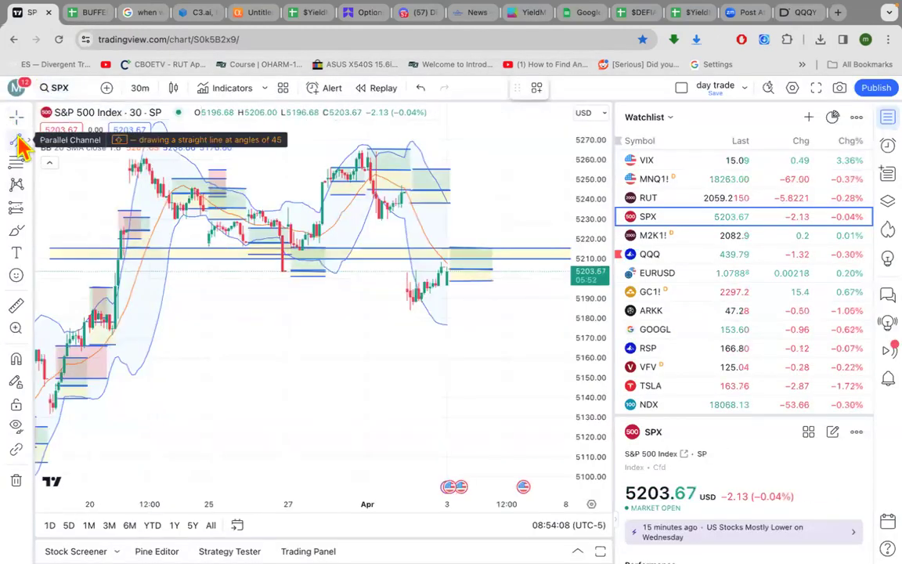
Draw a parallel channel on the SPX chart from 09:00 to 13:00 on 3 April, spanning about 5199 to 5211.
{"action": "left_click", "coordinate": [24, 142]}
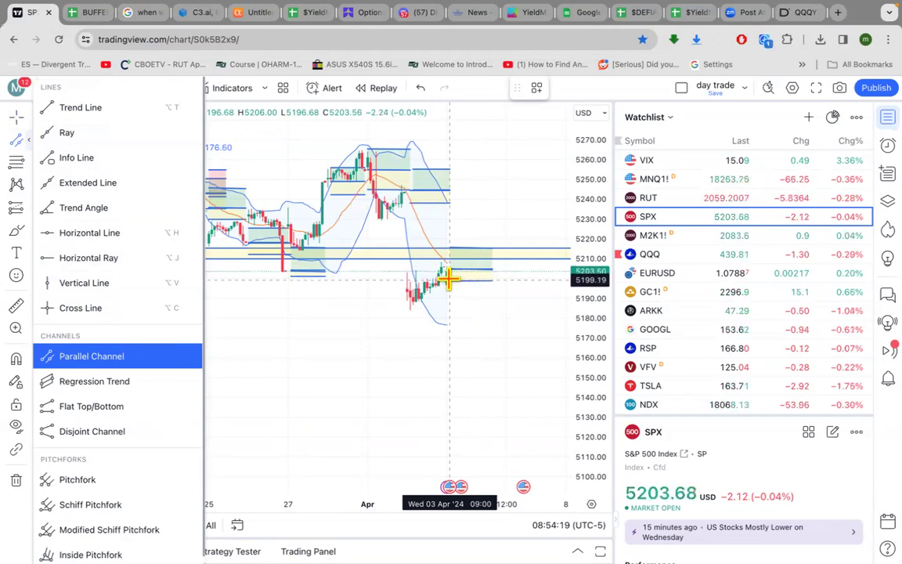
{"action": "left_click", "coordinate": [448, 280]}
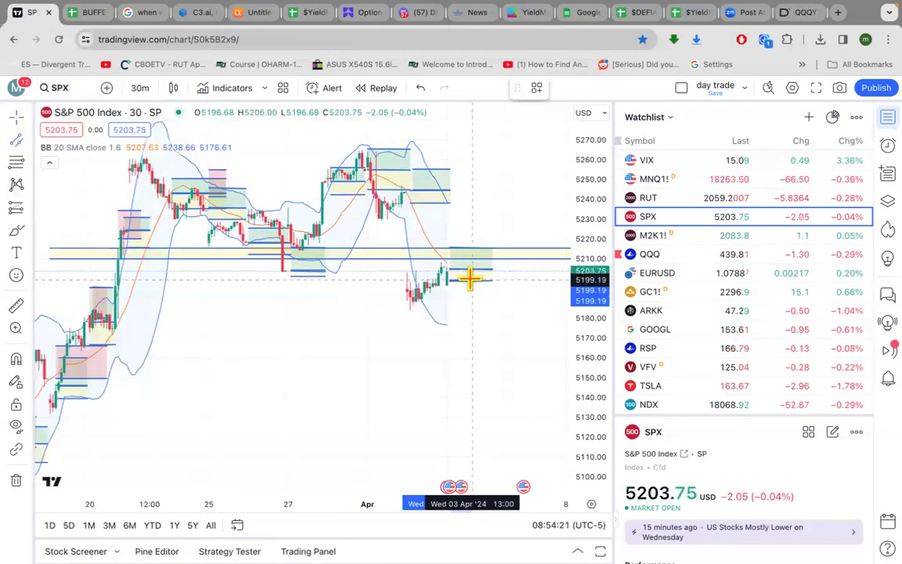
{"action": "left_click", "coordinate": [471, 279]}
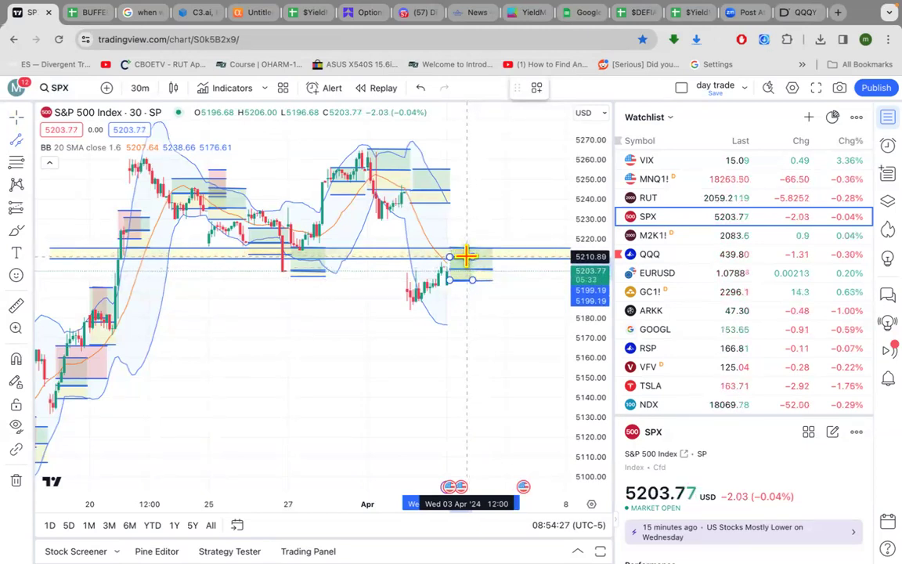
{"action": "left_click", "coordinate": [463, 261]}
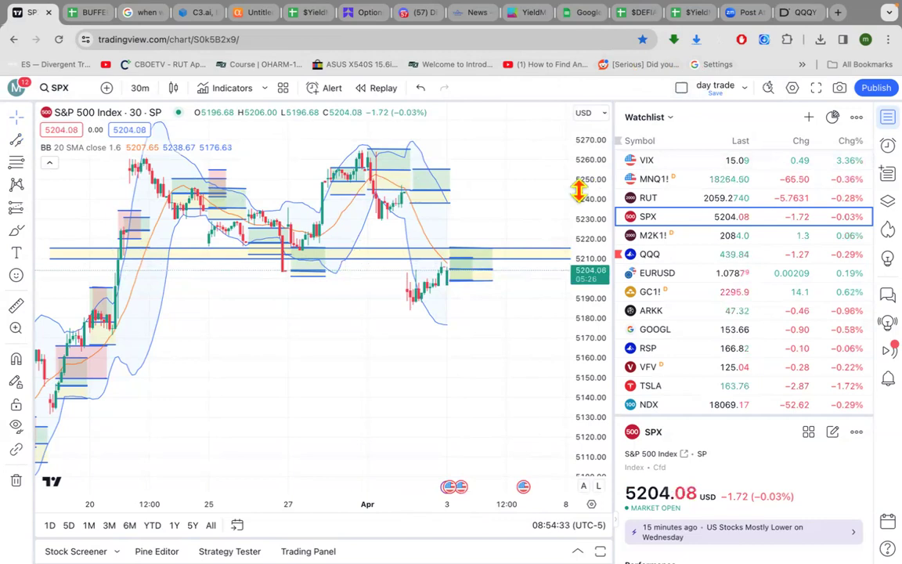
Change the background fill of the new 3 April parallel channel to light red.
{"action": "left_click", "coordinate": [461, 280]}
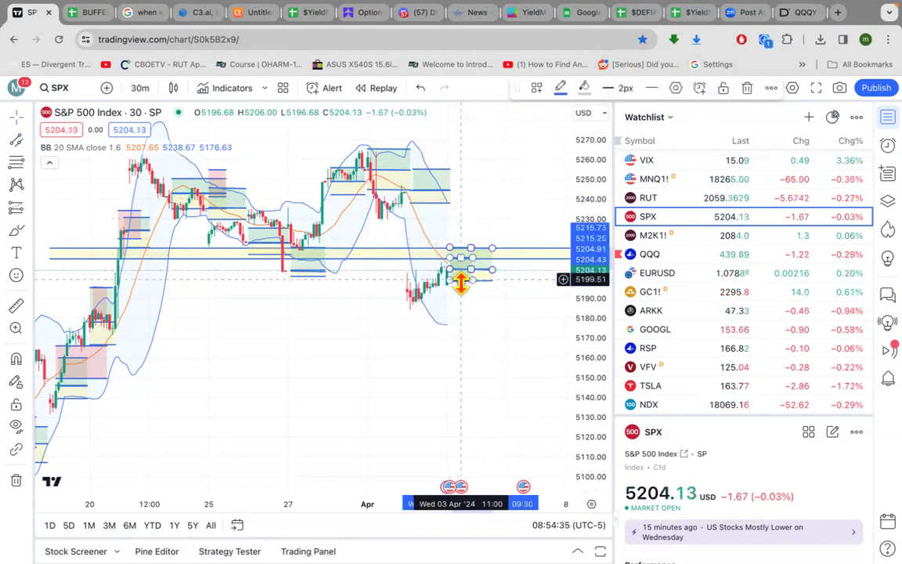
{"action": "left_click", "coordinate": [584, 89]}
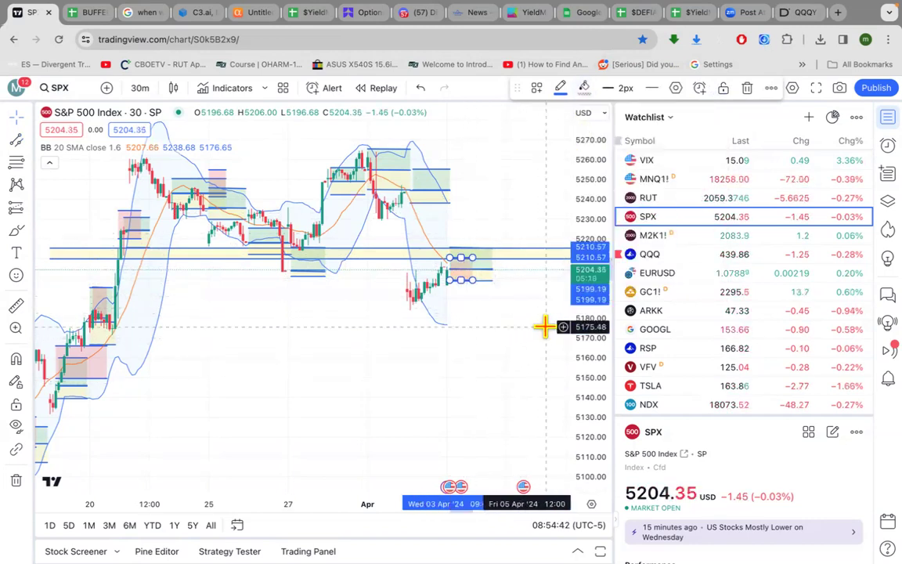
{"action": "left_click", "coordinate": [232, 208]}
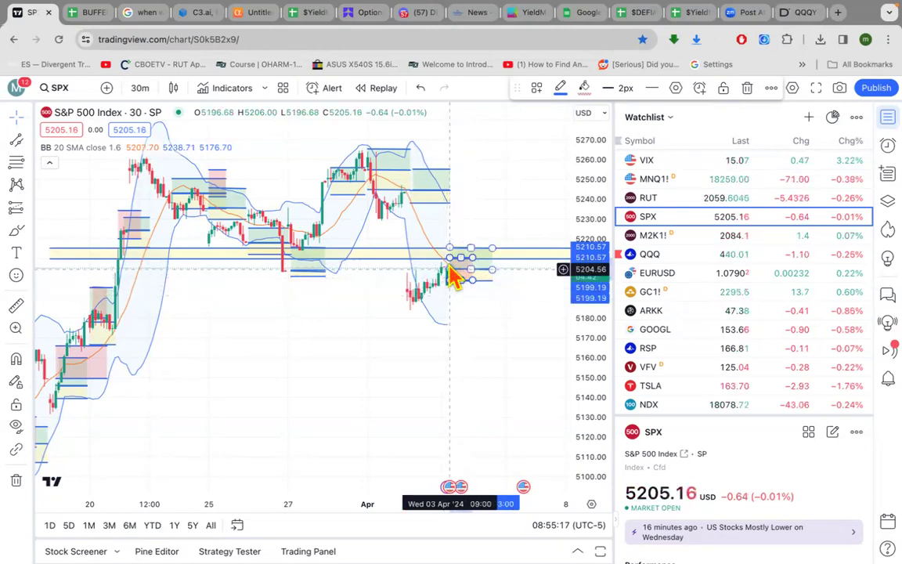
Return to the $DEFIANCE spreadsheet and review the SPYT sheet's strikes, premiums and distribution estimates for the three April trades.
{"action": "mouse_move", "coordinate": [689, 10]}
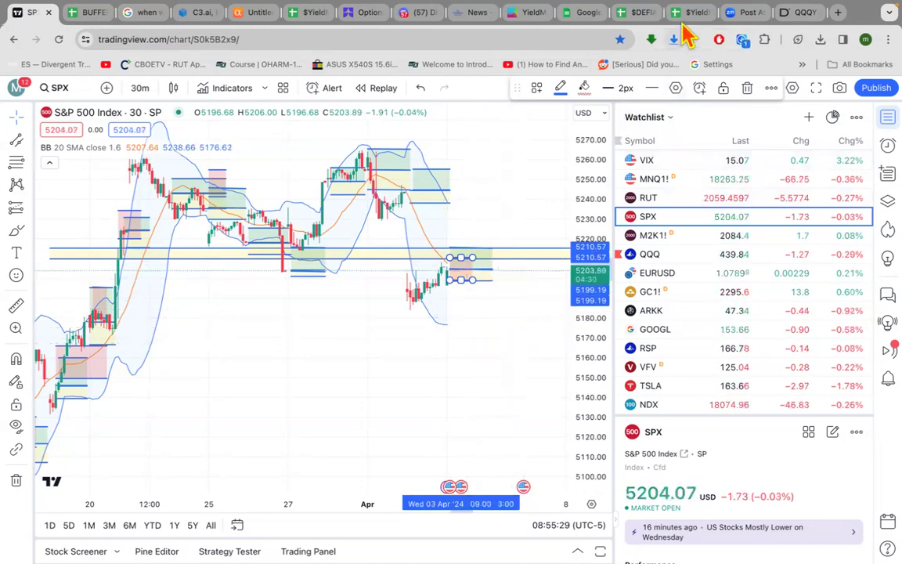
{"action": "left_click", "coordinate": [638, 13]}
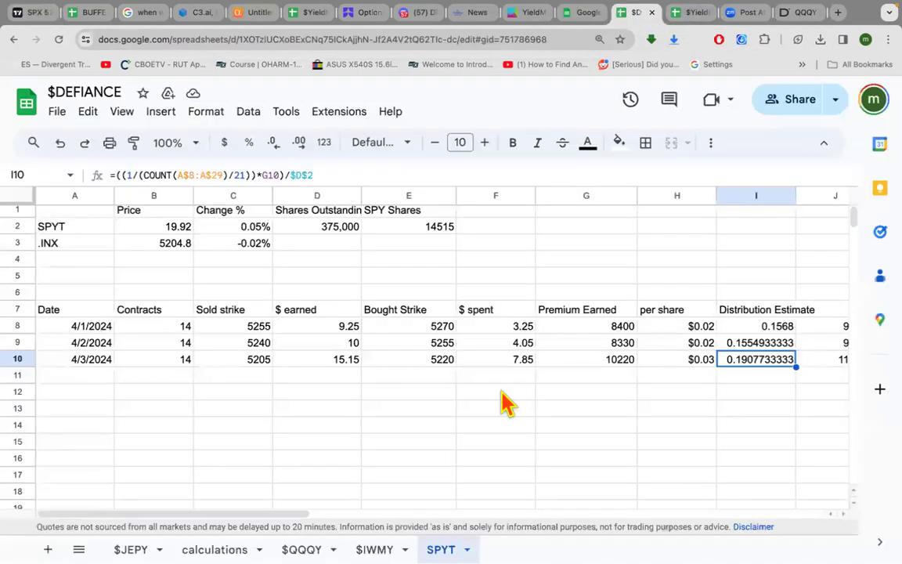
{"action": "scroll", "coordinate": [507, 399], "scroll_direction": "down", "scroll_amount": 1}
{"action": "scroll", "coordinate": [508, 403], "scroll_direction": "up", "scroll_amount": 1}
{"action": "scroll", "coordinate": [508, 403], "scroll_direction": "left", "scroll_amount": 1}
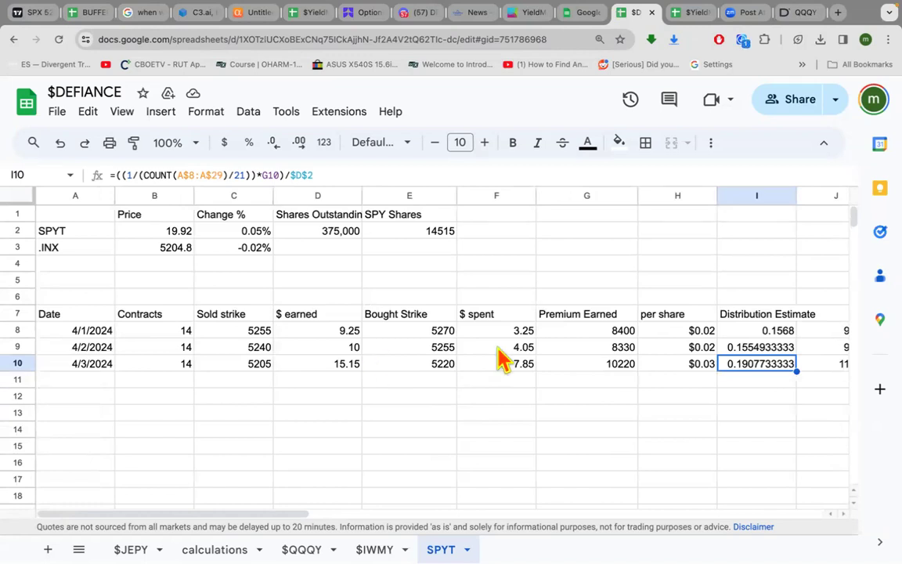
{"action": "scroll", "coordinate": [501, 360], "scroll_direction": "right", "scroll_amount": 3}
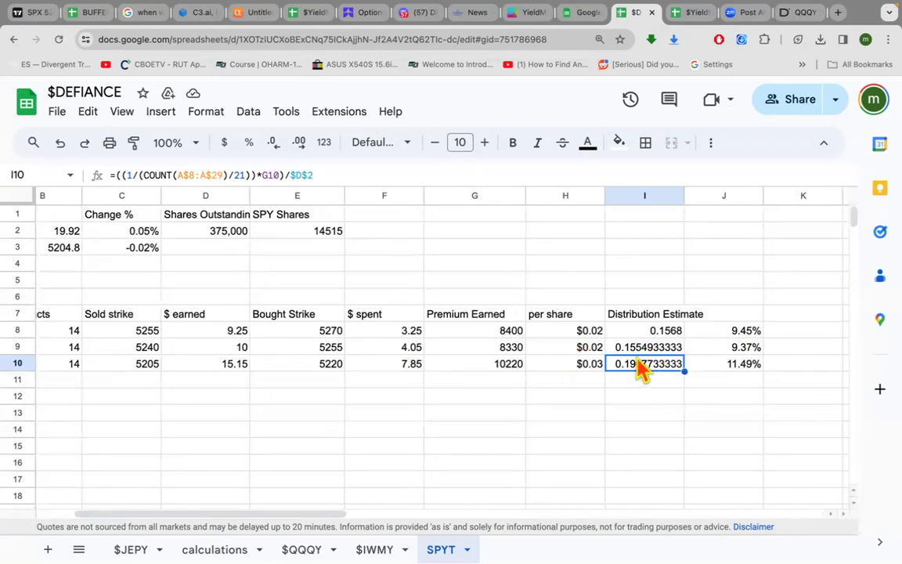
{"action": "scroll", "coordinate": [534, 368], "scroll_direction": "left", "scroll_amount": 3}
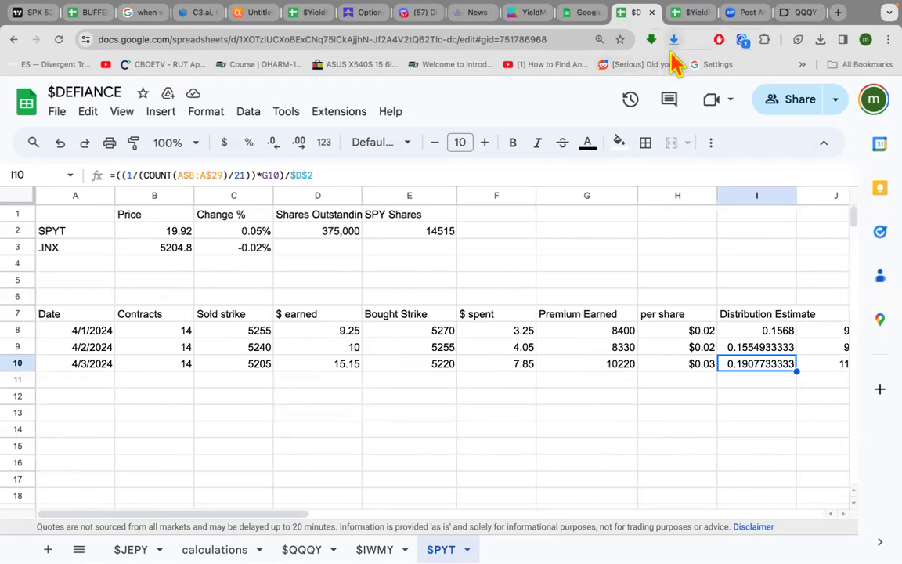
Check the QQQY top holdings on the Defiance ETFs site, and switch back to the SPX chart in TradingView.
{"action": "left_click", "coordinate": [797, 13]}
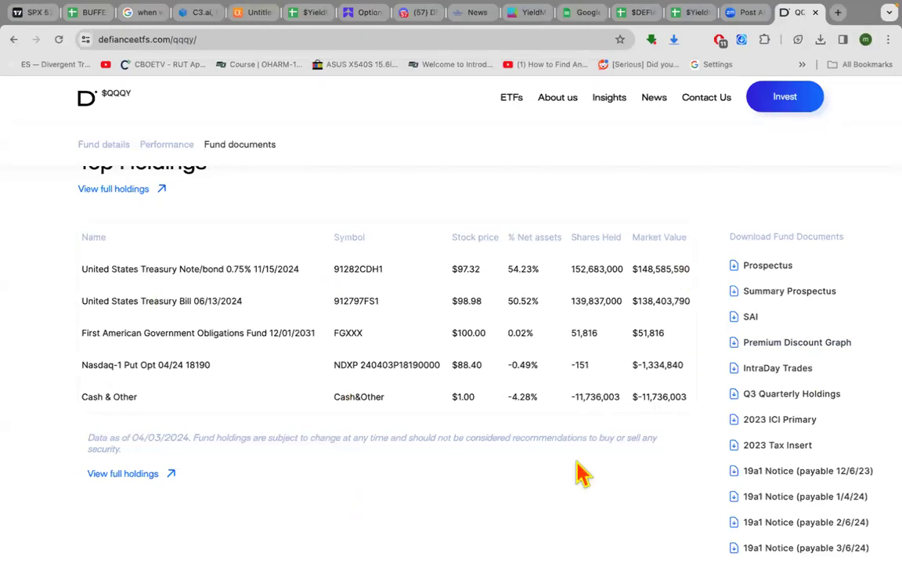
{"action": "left_click", "coordinate": [33, 16]}
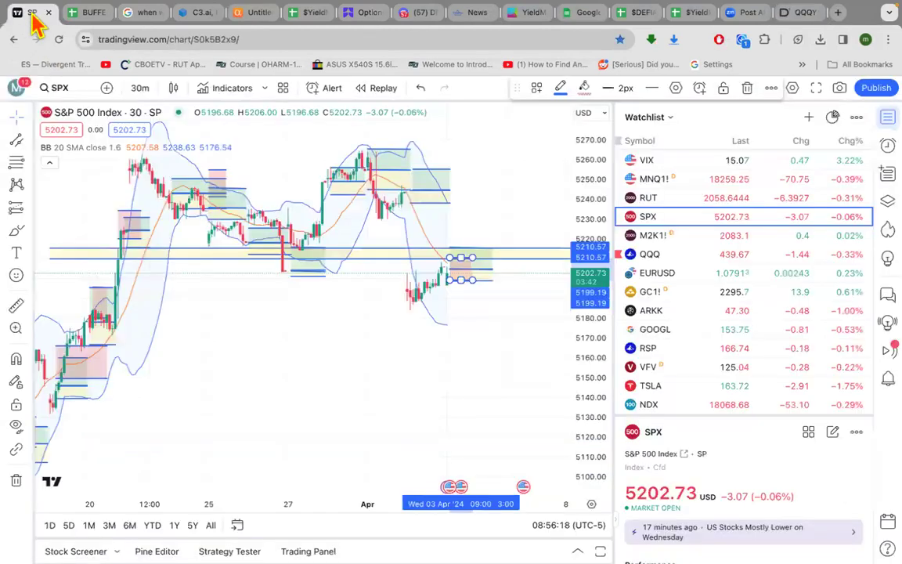